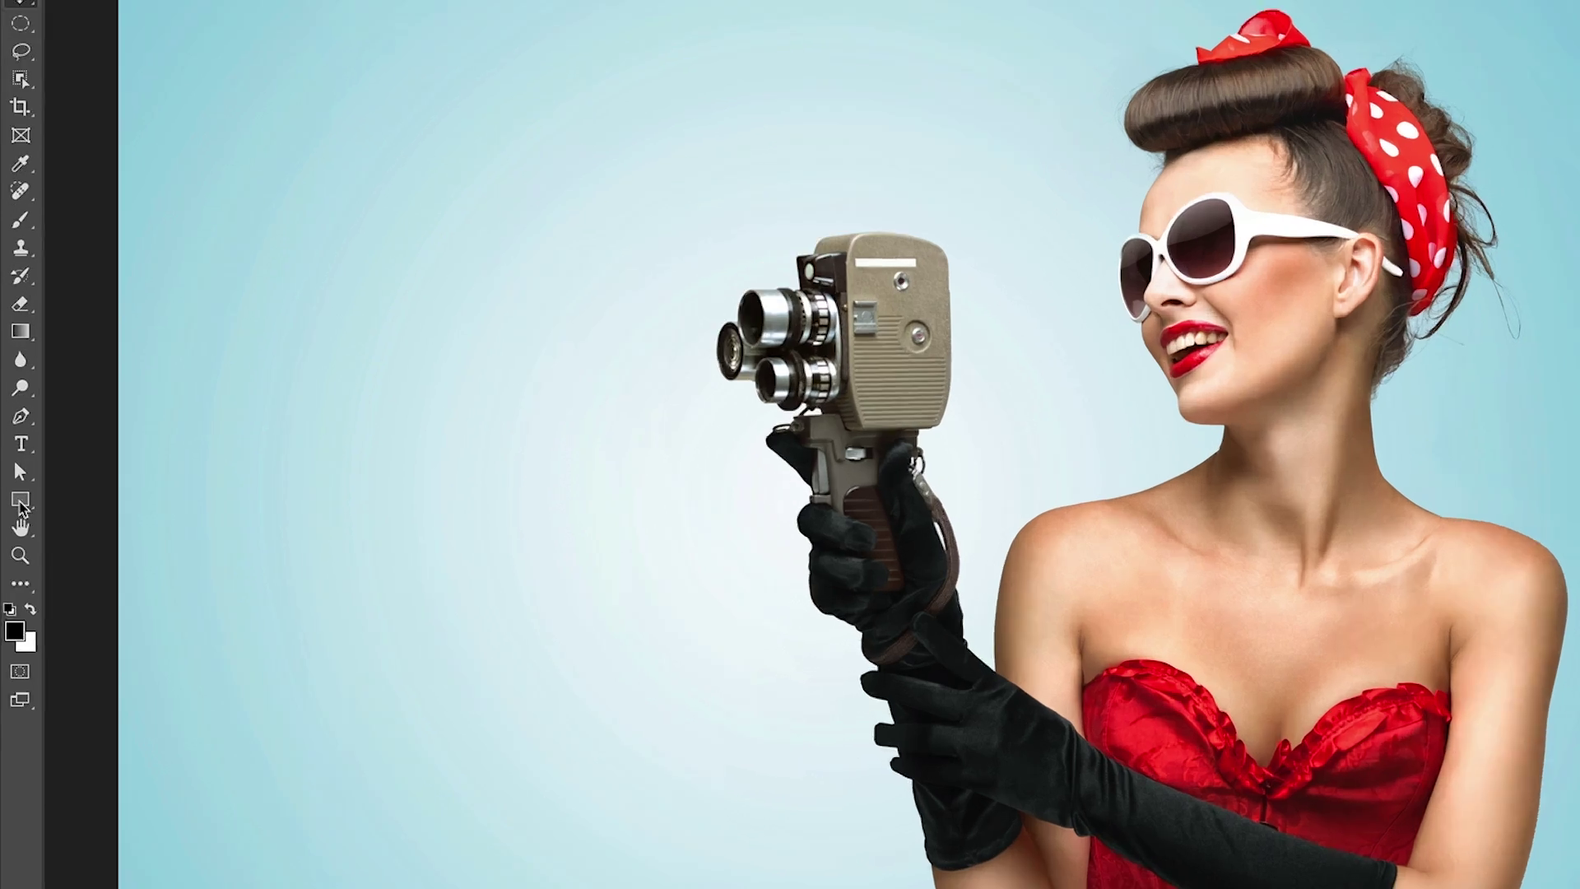
Choose the Rectangle Tool from the shape tool group and open its tool-mode dropdown
{"action": "left_click", "coordinate": [15, 487]}
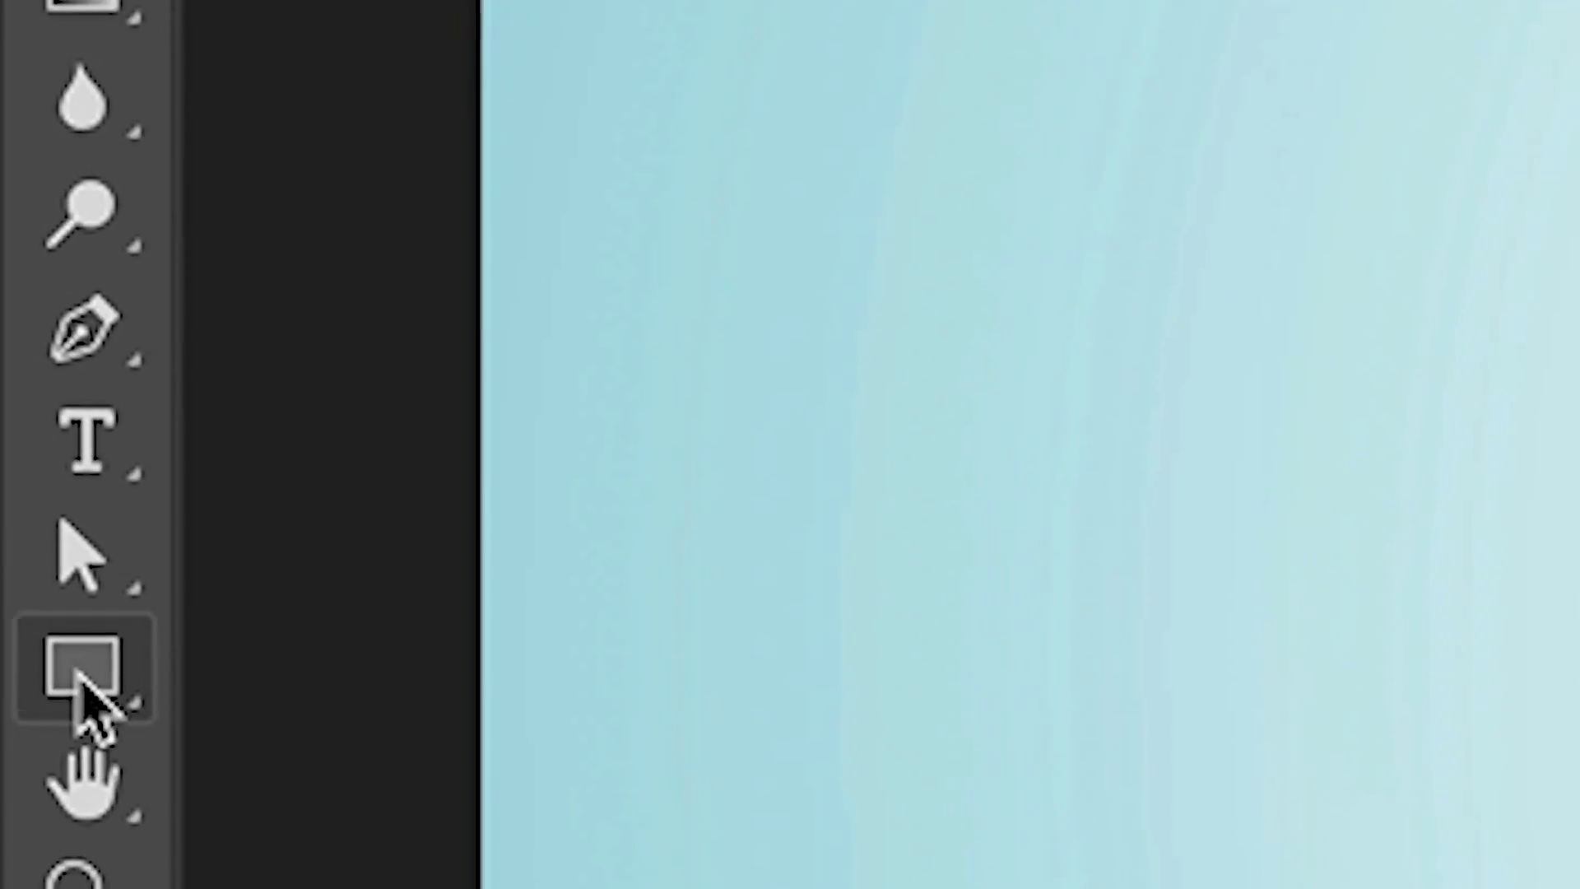
{"action": "right_click", "coordinate": [82, 681]}
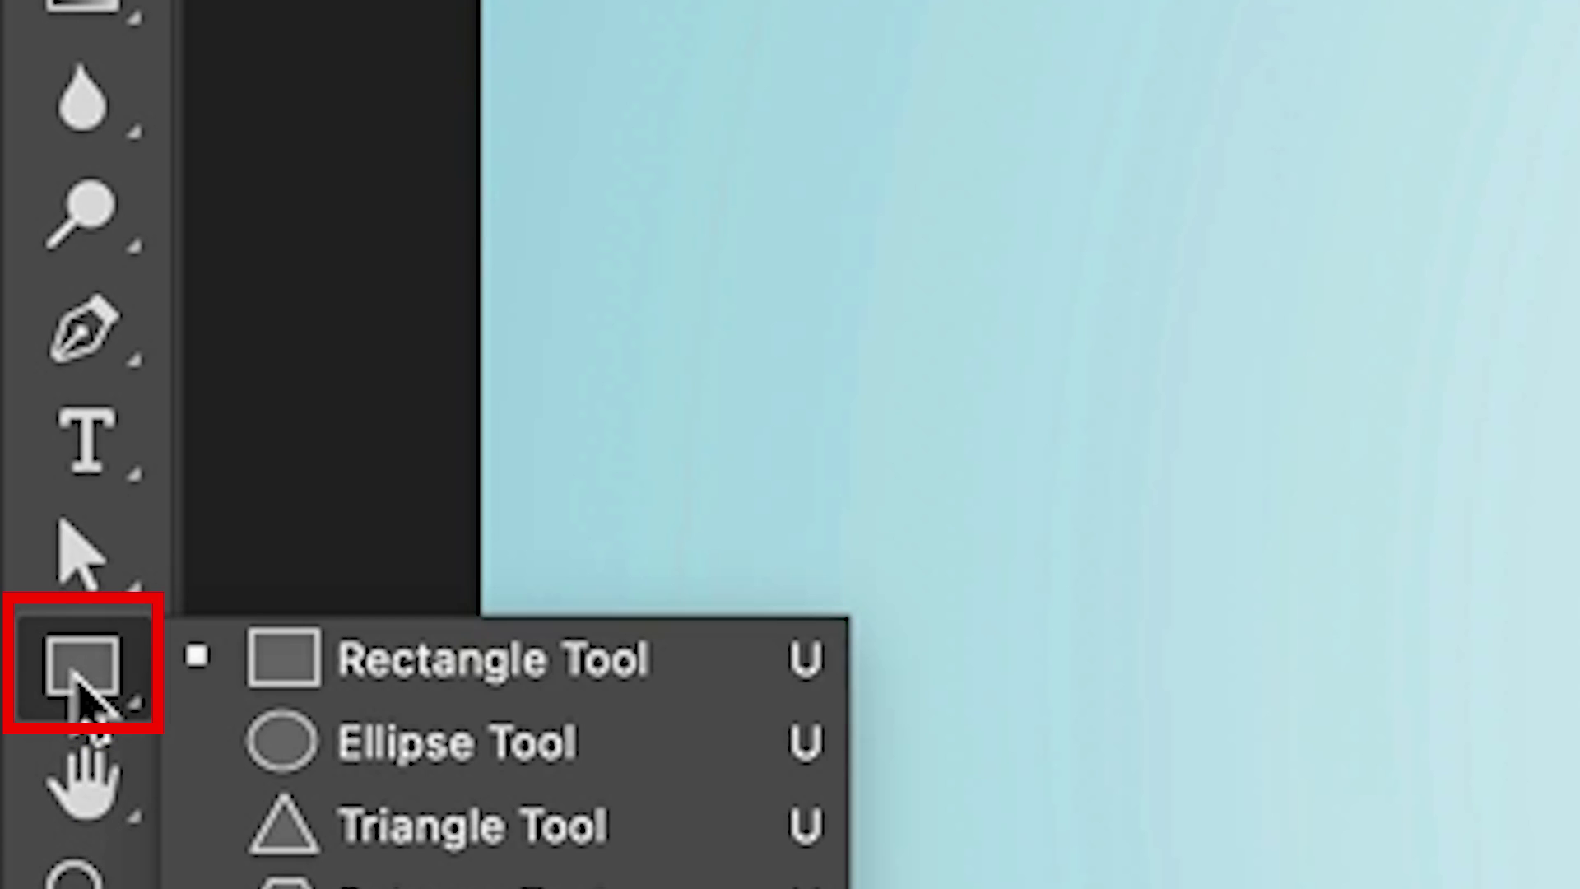
{"action": "left_click", "coordinate": [345, 670]}
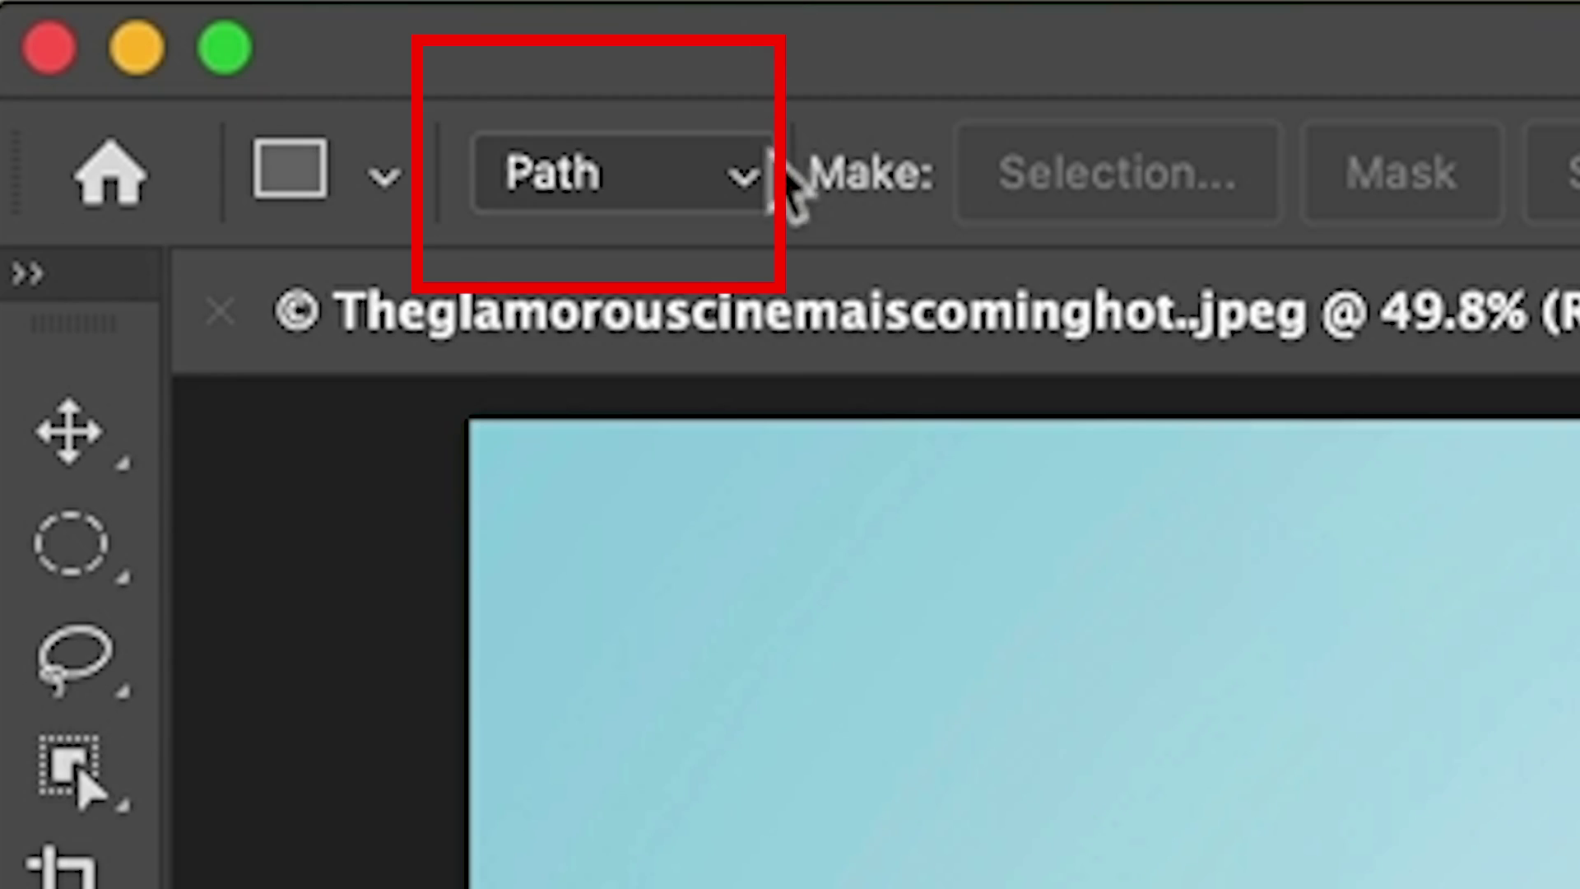
{"action": "left_click", "coordinate": [761, 177]}
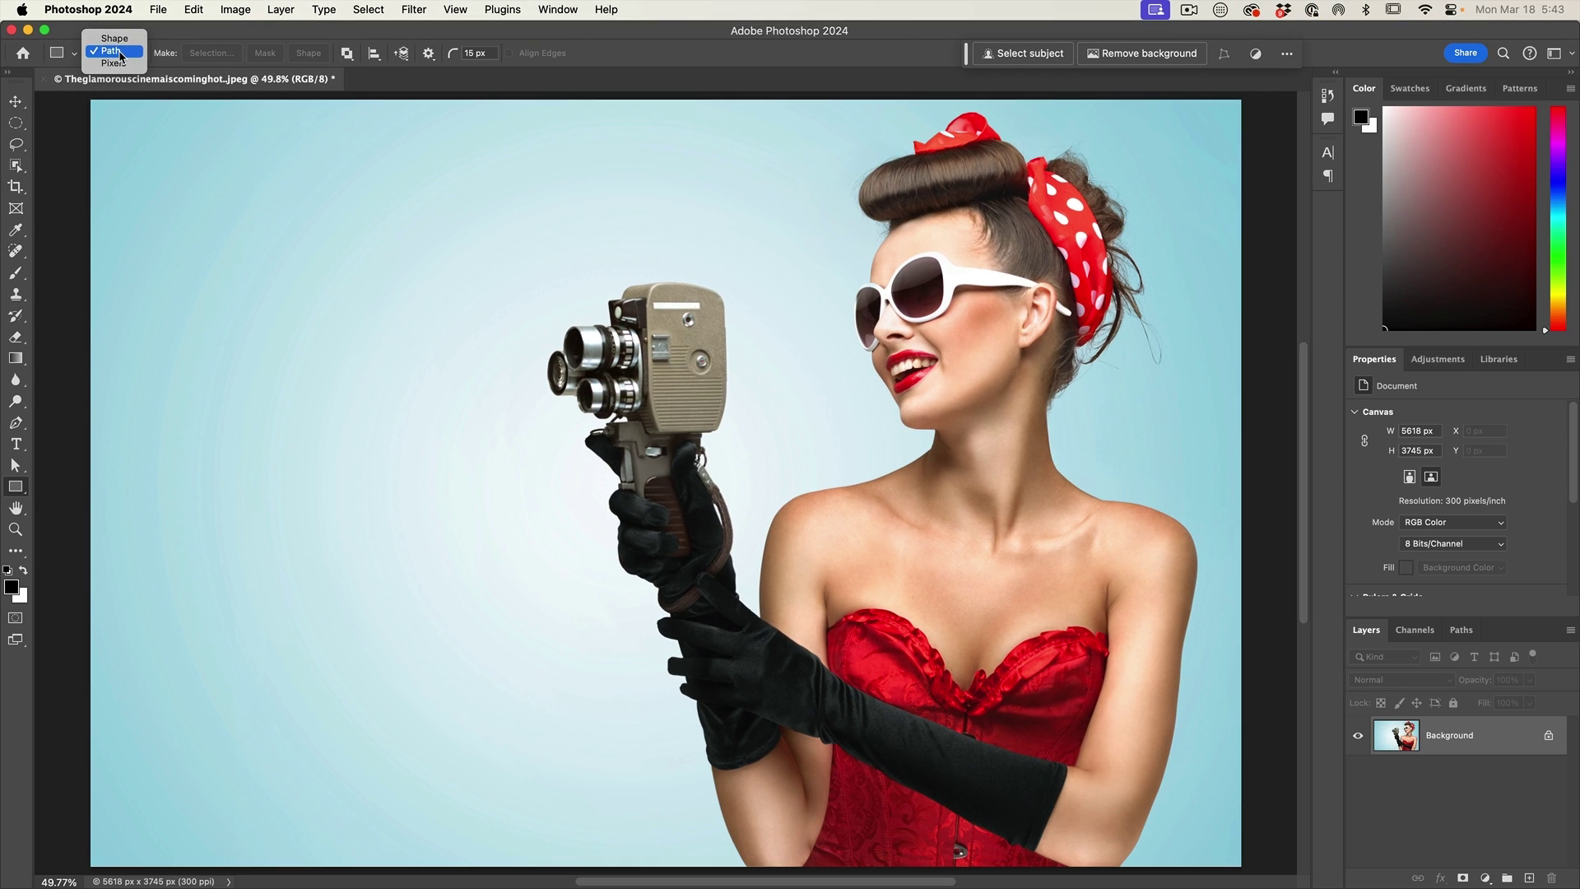
Set the mode to Path and drag a 2721 × 3123 px rectangle over the photo's left side
{"action": "left_click", "coordinate": [188, 71]}
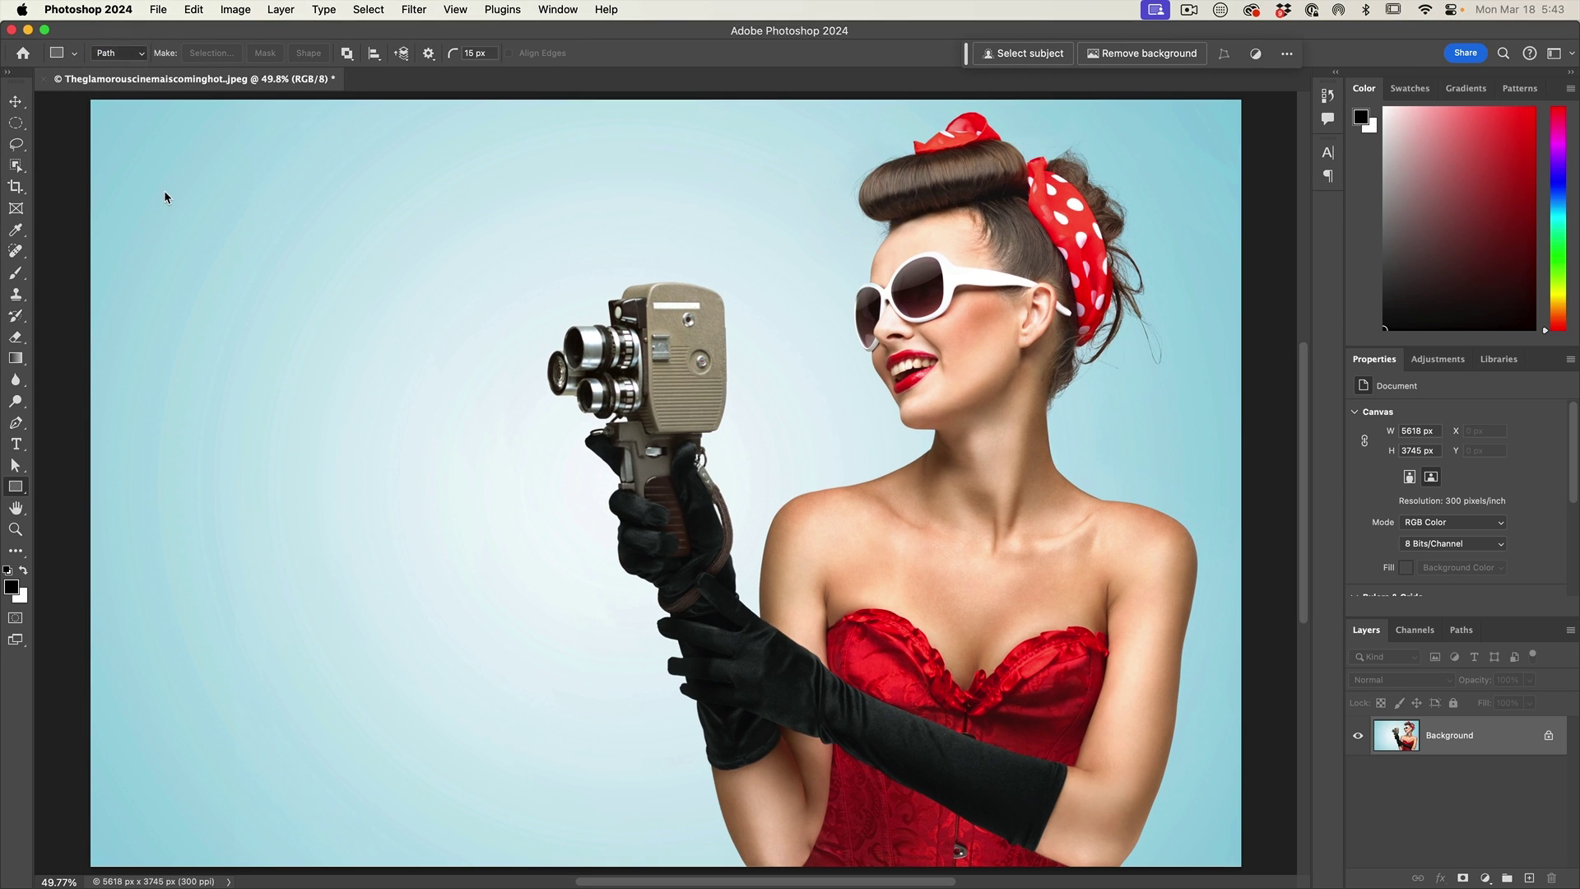
{"action": "left_click_drag", "start_coordinate": [149, 167], "coordinate": [705, 805]}
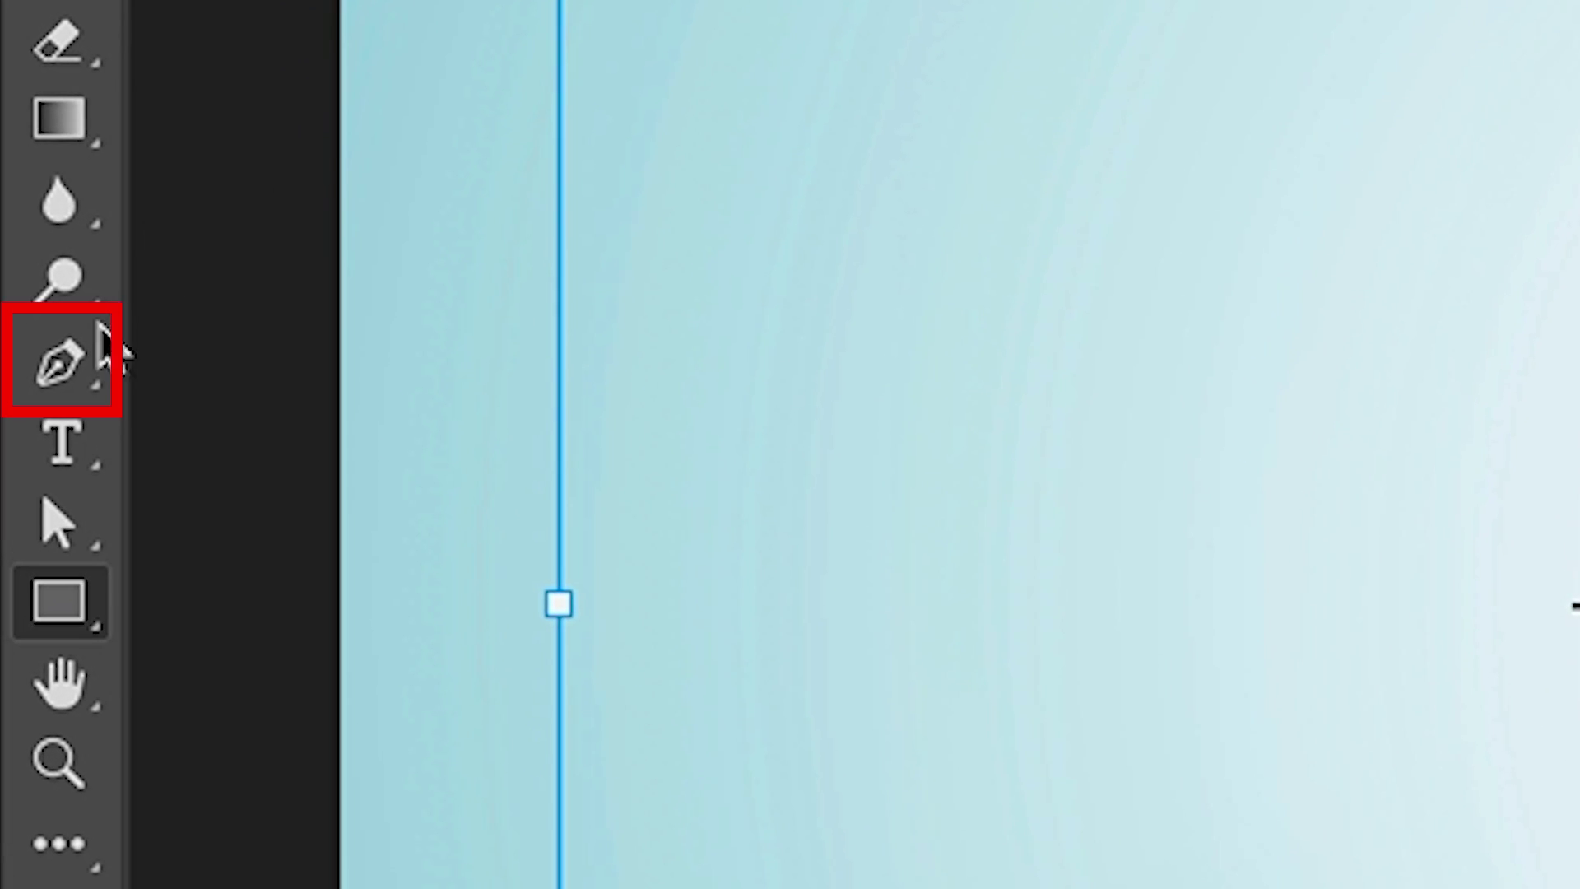
Select the Pen Tool and remove the anchor on the rectangle's right edge
{"action": "left_click", "coordinate": [70, 369]}
{"action": "left_click", "coordinate": [210, 355]}
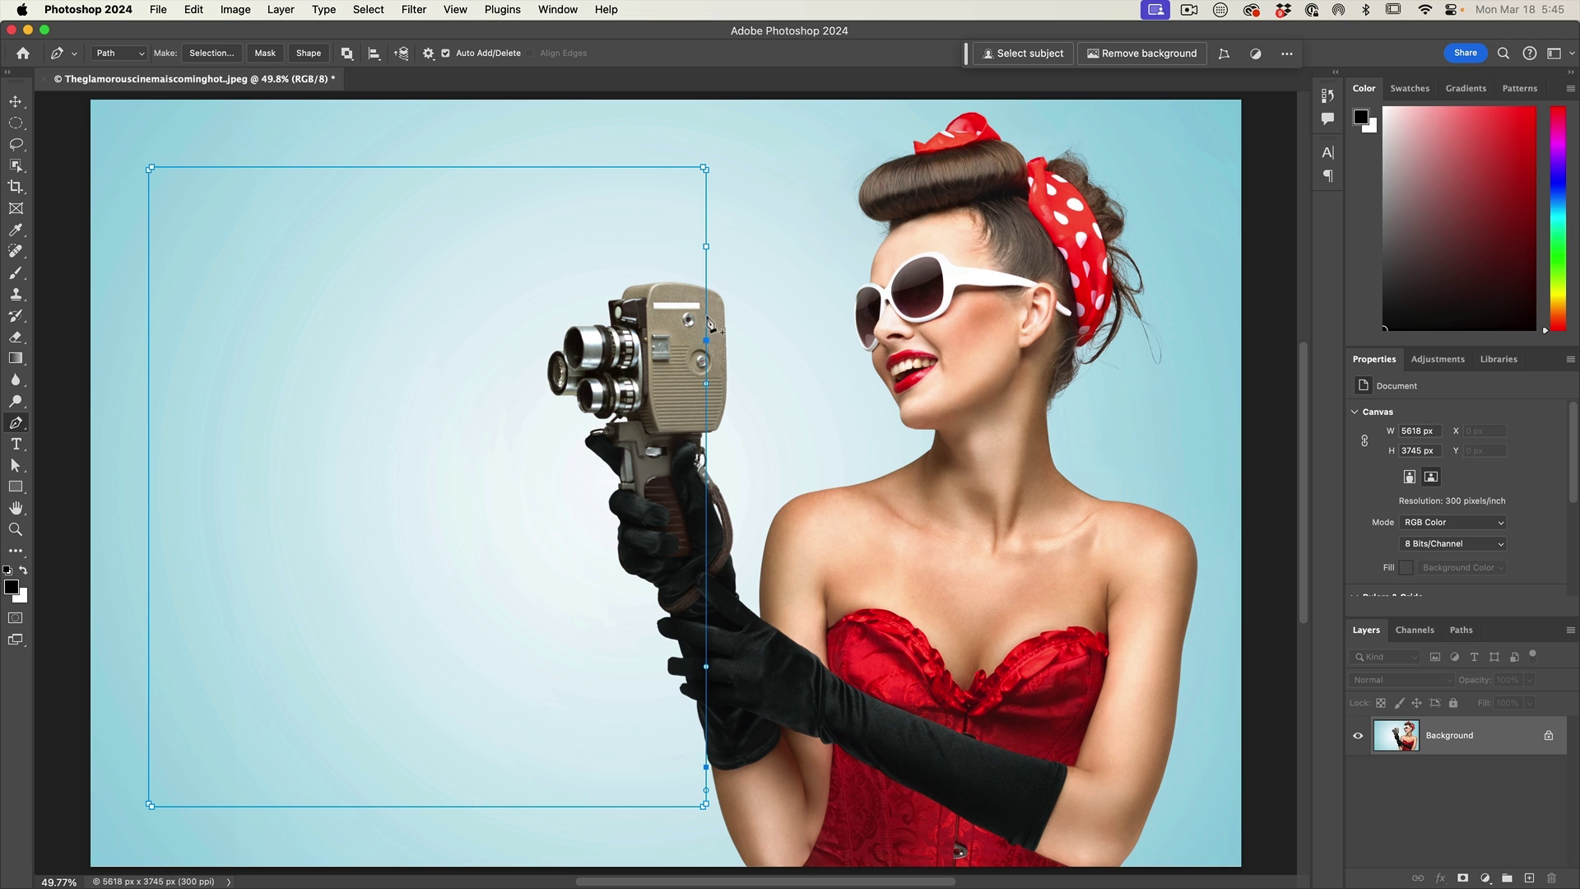
{"action": "key", "text": "super+z"}
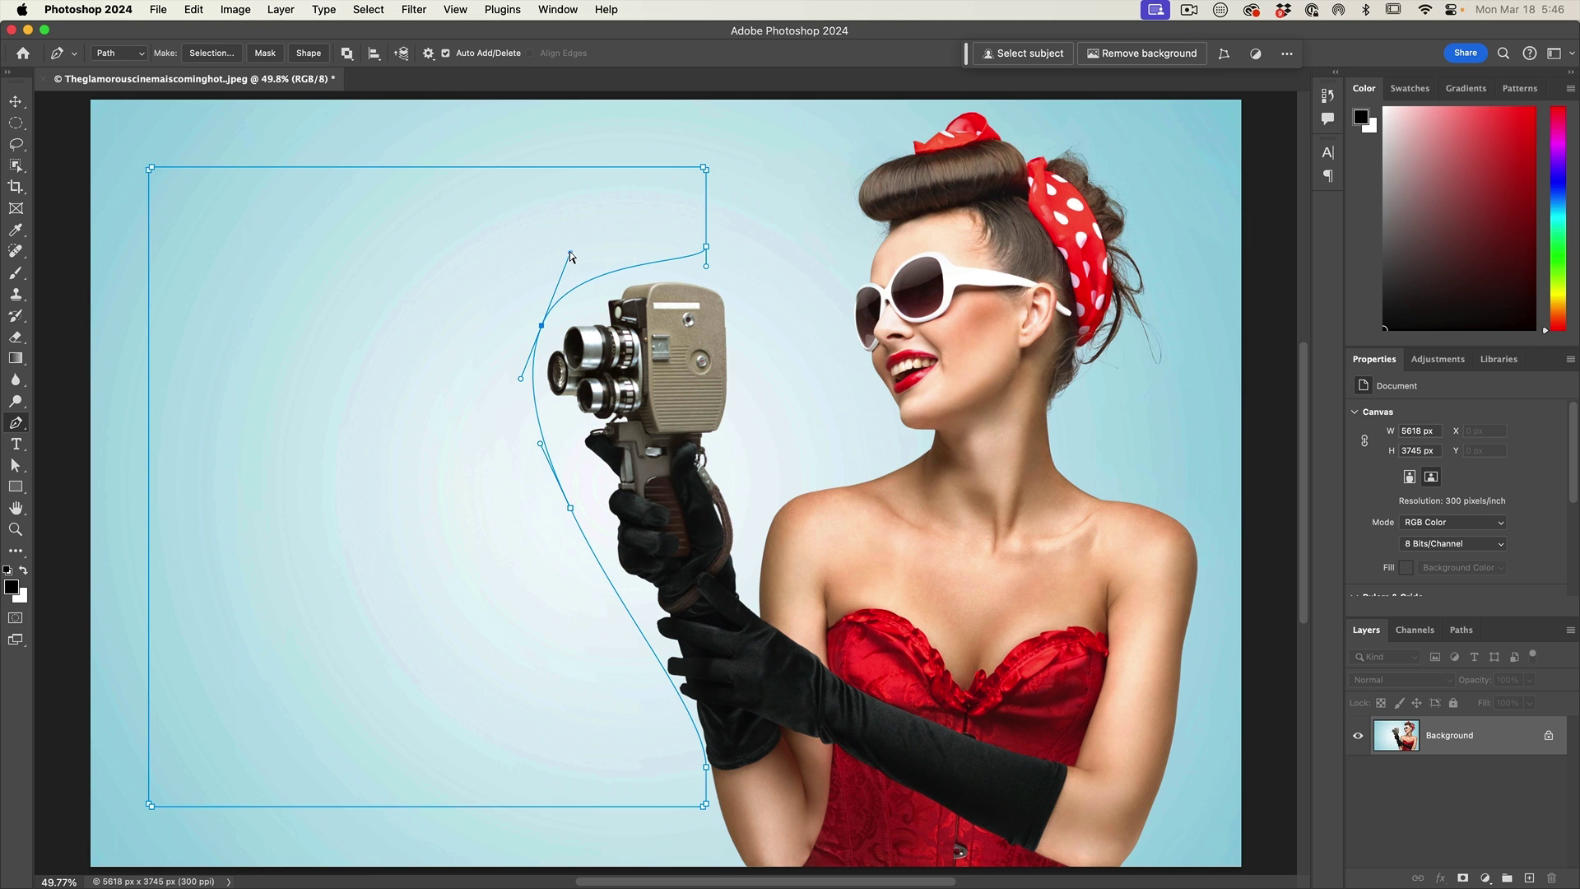
Adjust anchors and handles by the camera and glove, adding a lower anchor pulled up to hug the glove
{"action": "left_click_drag", "start_coordinate": [567, 262], "coordinate": [565, 258]}
{"action": "scroll", "coordinate": [535, 328], "scroll_direction": "right", "scroll_amount": 1}
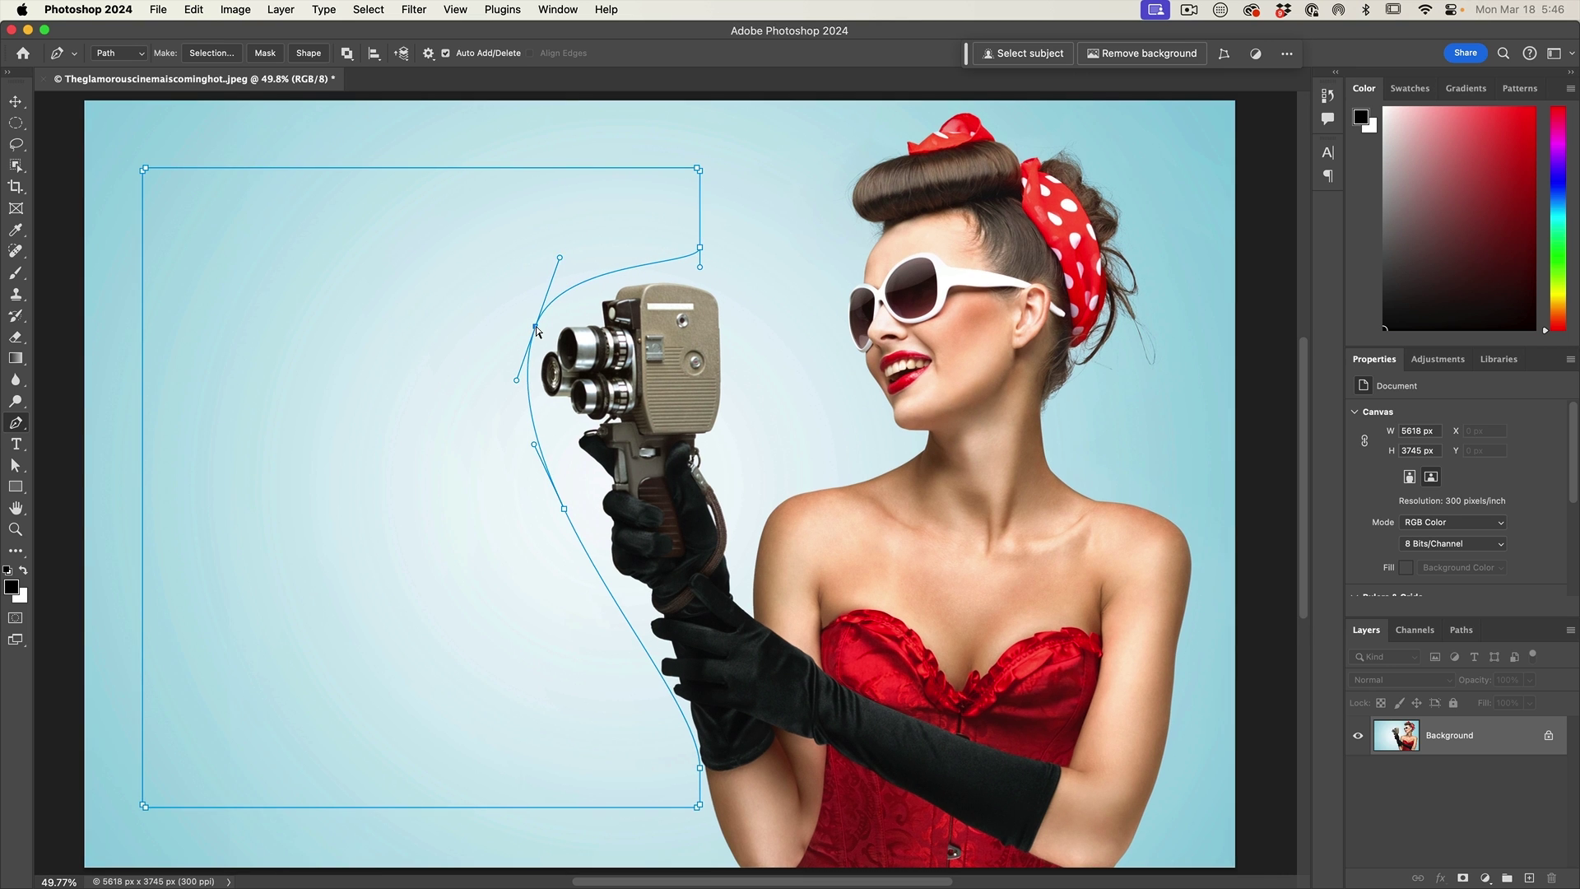
{"action": "left_click_drag", "start_coordinate": [535, 326], "coordinate": [539, 338]}
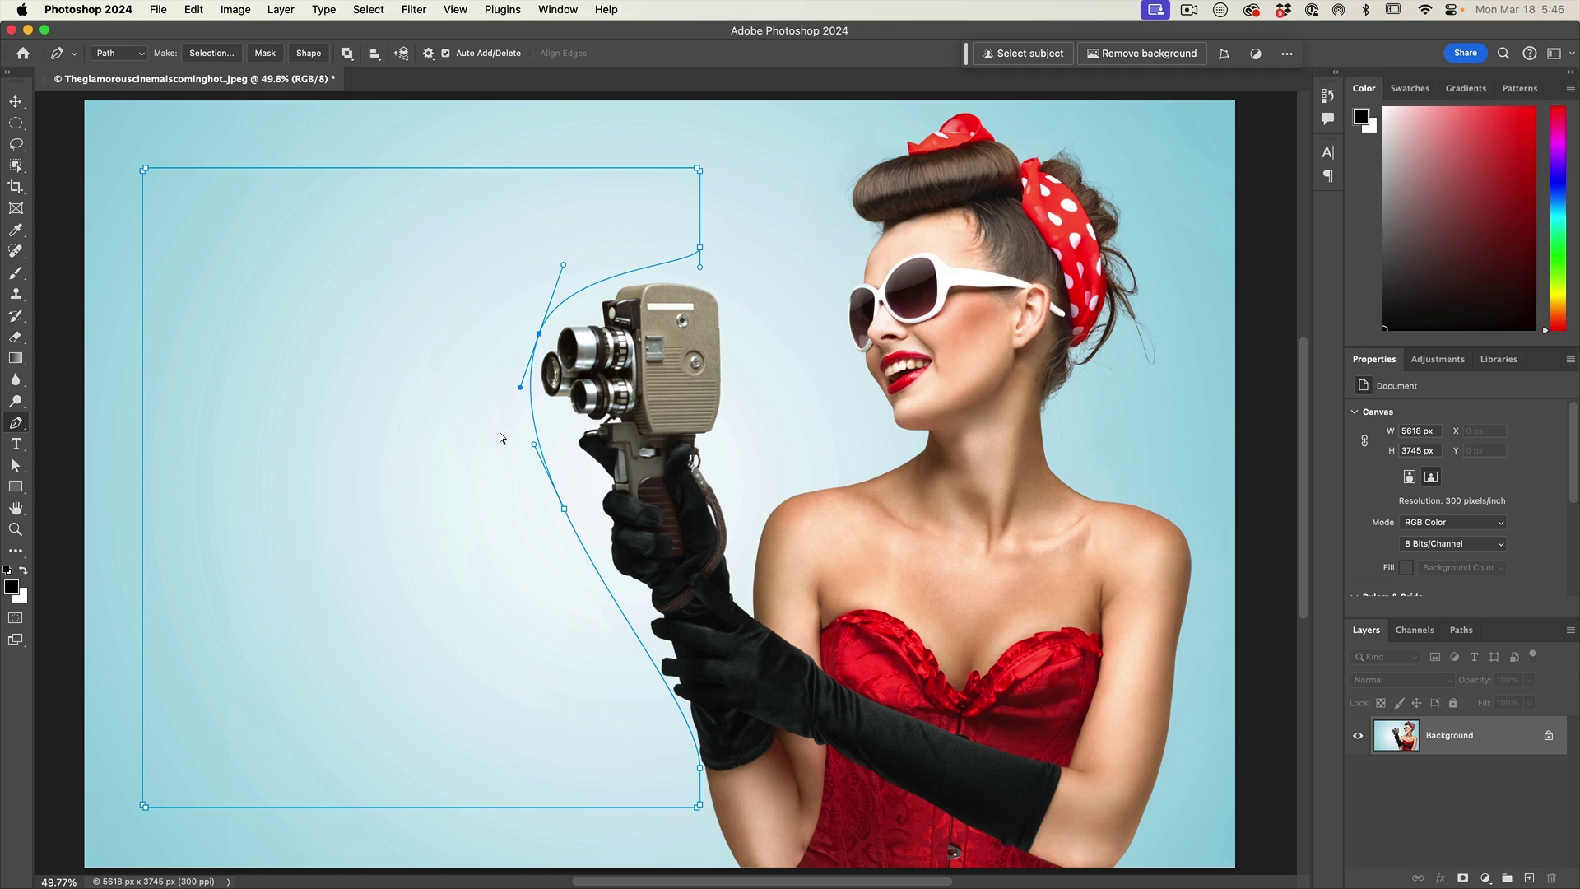
{"action": "left_click_drag", "start_coordinate": [565, 512], "coordinate": [570, 491]}
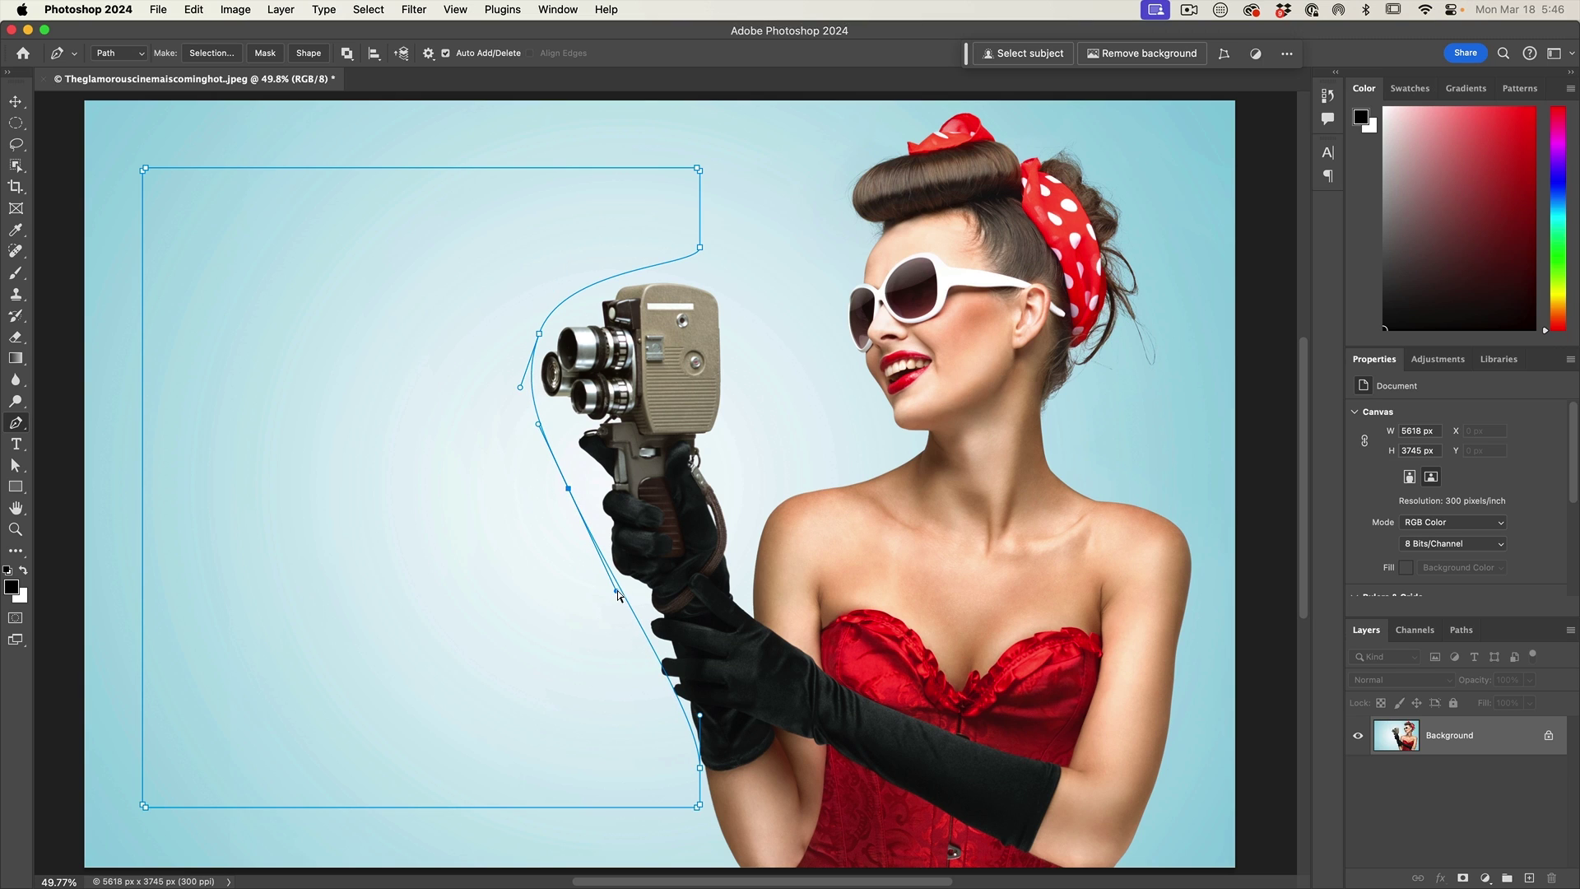
{"action": "left_click_drag", "start_coordinate": [617, 591], "coordinate": [609, 617]}
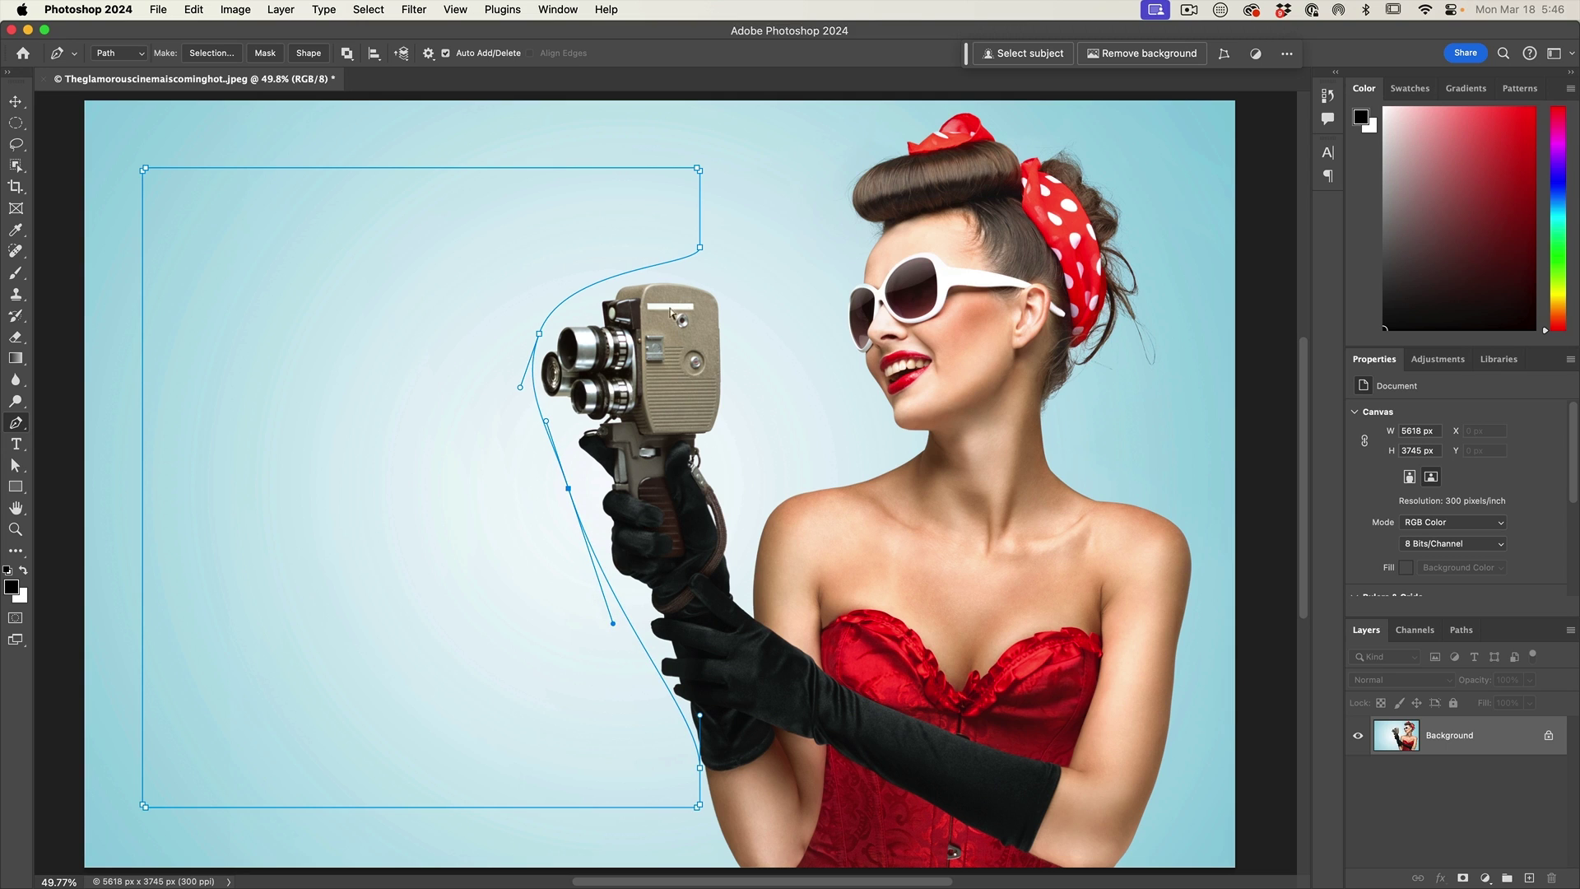
{"action": "left_click", "coordinate": [700, 770]}
{"action": "left_click_drag", "start_coordinate": [702, 772], "coordinate": [618, 619]}
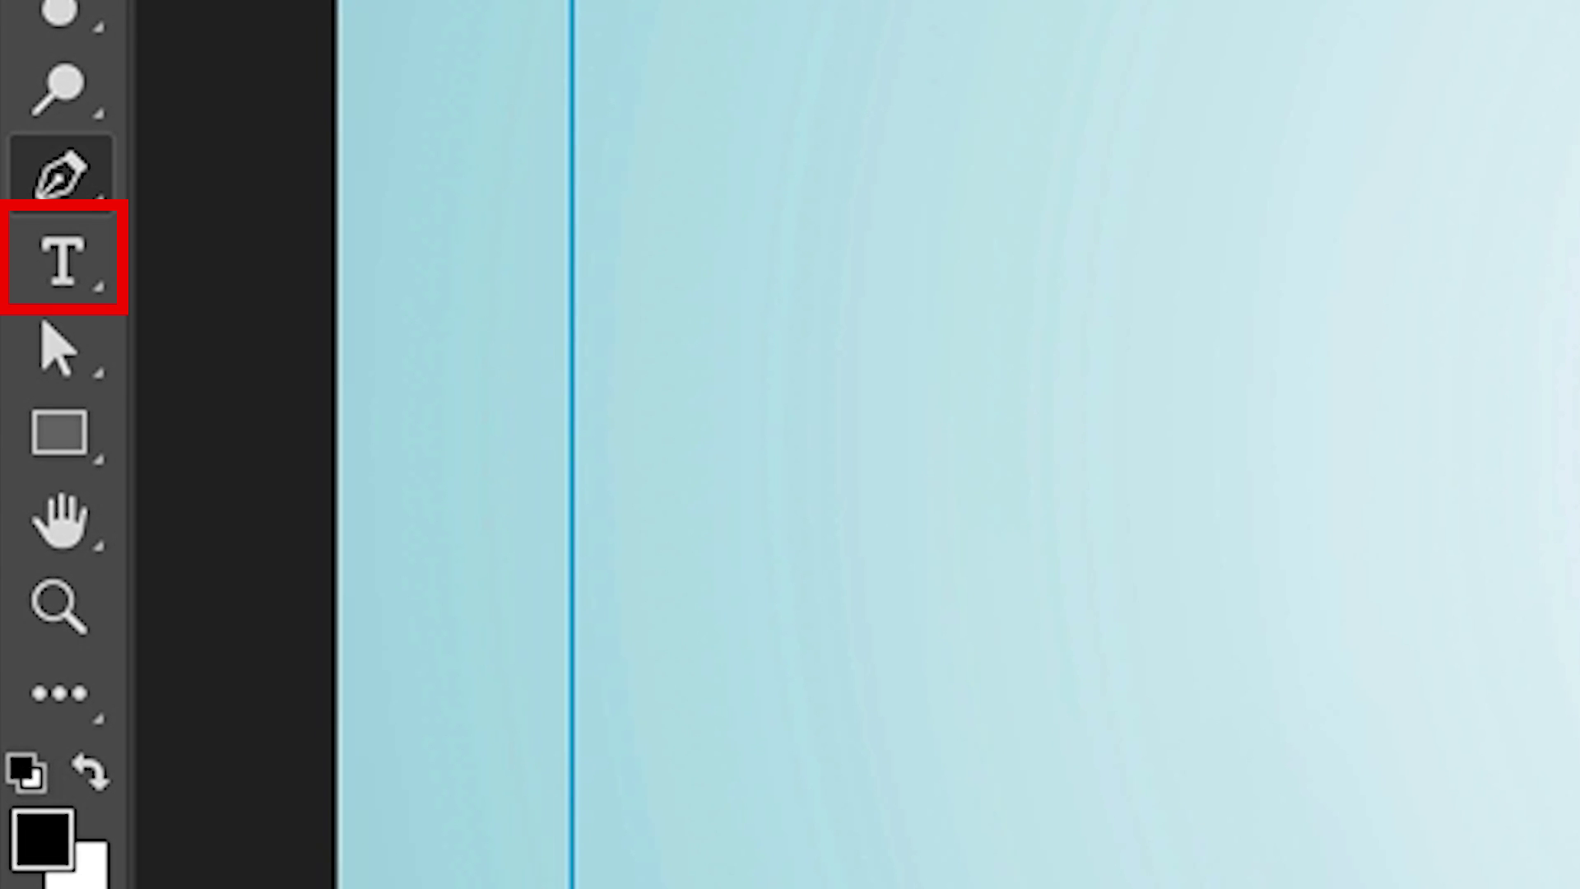
Select the Horizontal Type Tool from the text tools group
{"action": "left_click", "coordinate": [88, 283]}
{"action": "left_click", "coordinate": [240, 258]}
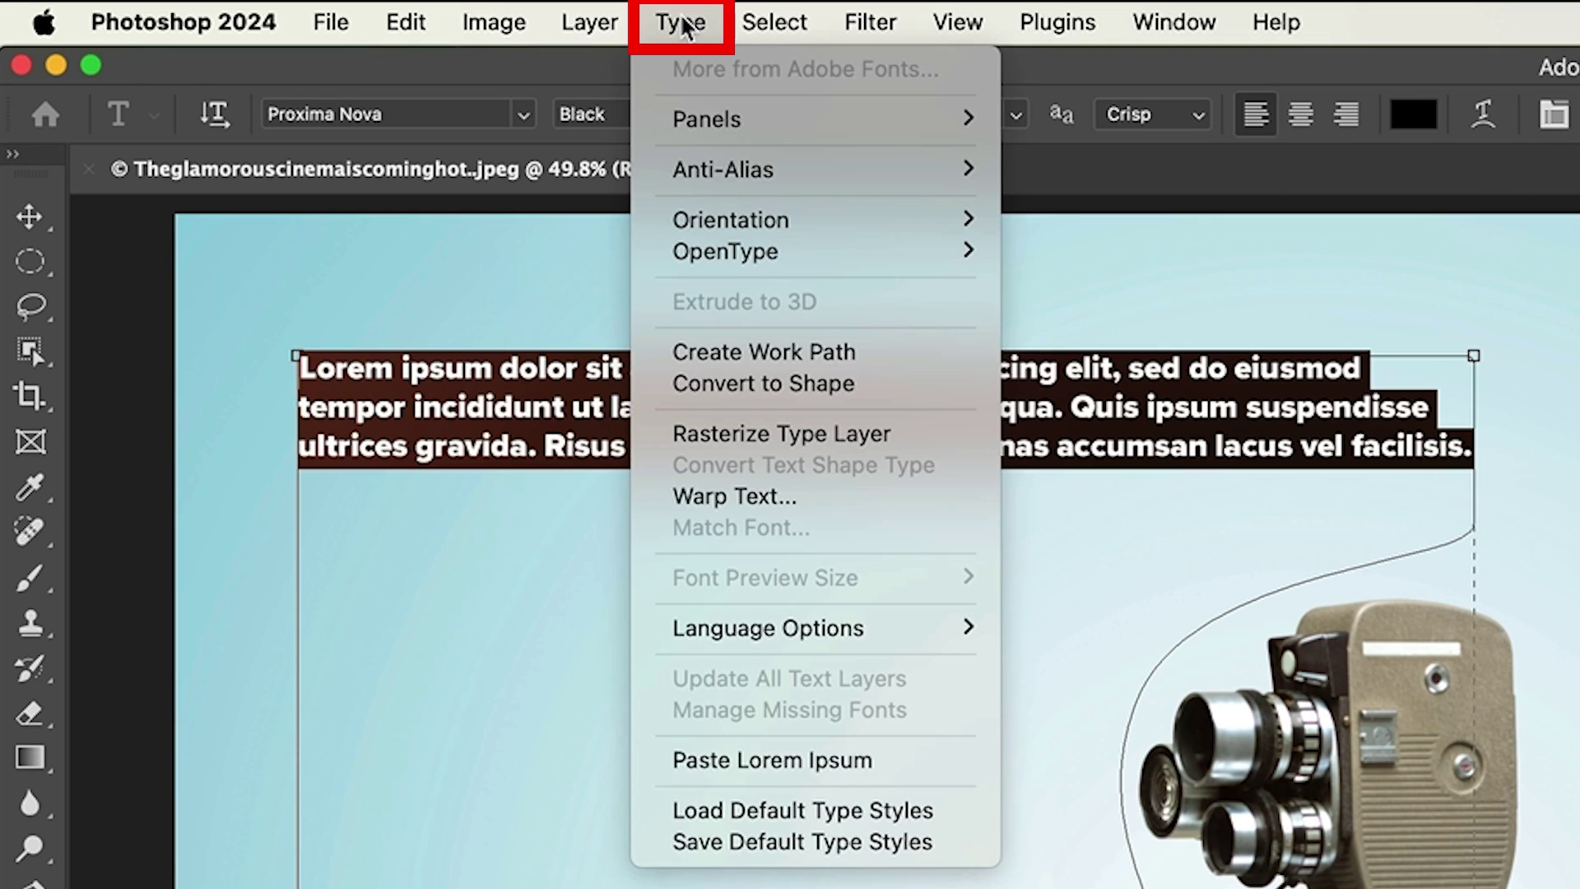
Click inside the path for area text, then paste Lorem Ipsum twice more to fill the shape
{"action": "left_click", "coordinate": [730, 760]}
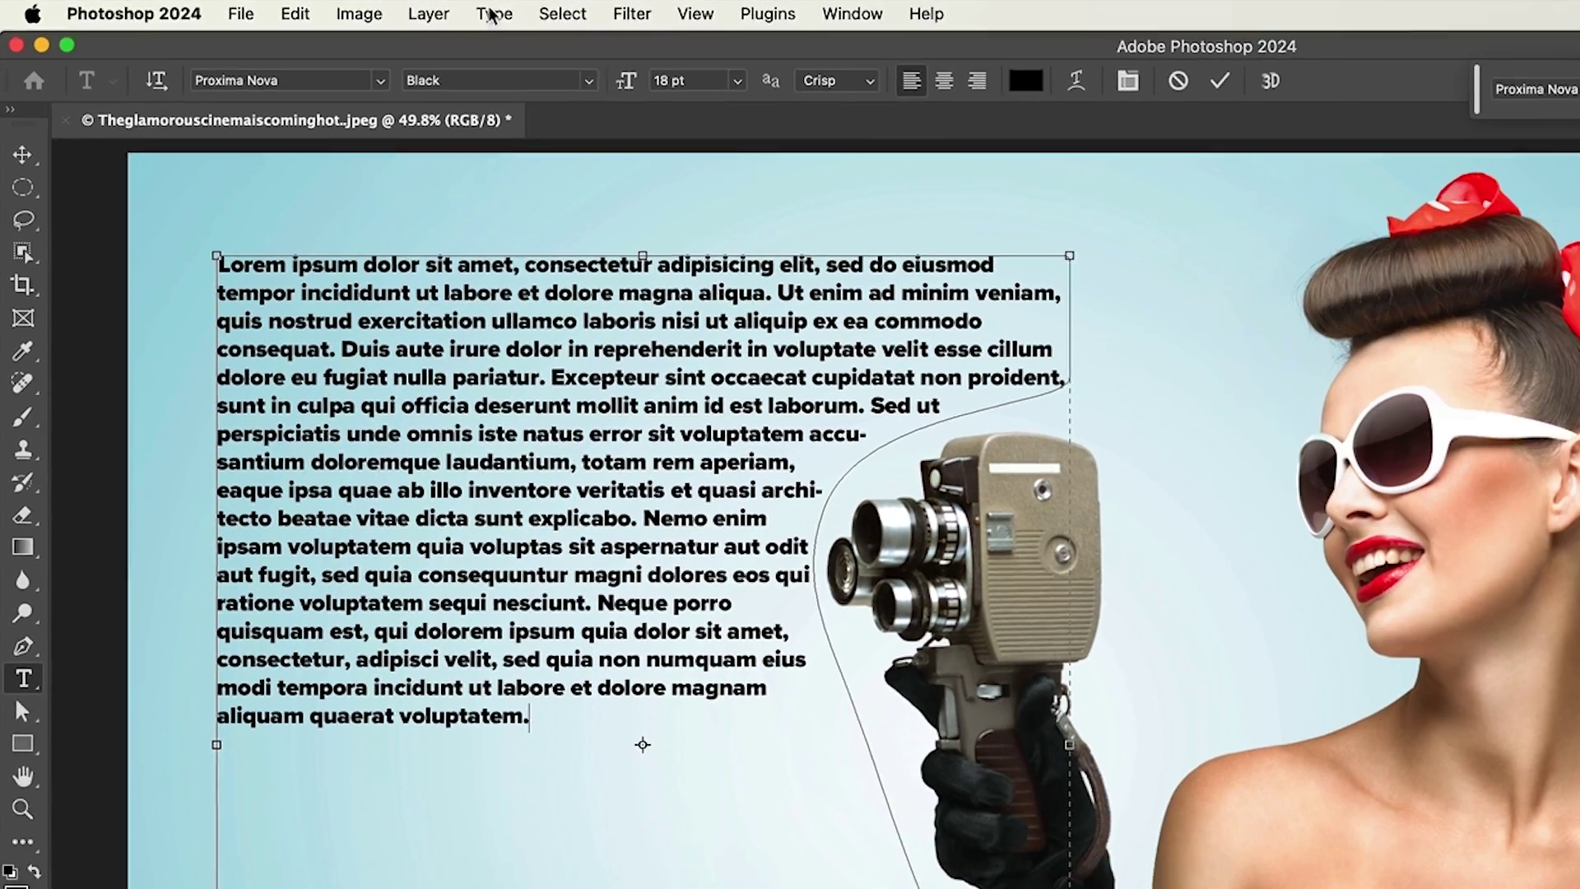
{"action": "left_click", "coordinate": [679, 22]}
{"action": "left_click", "coordinate": [481, 468]}
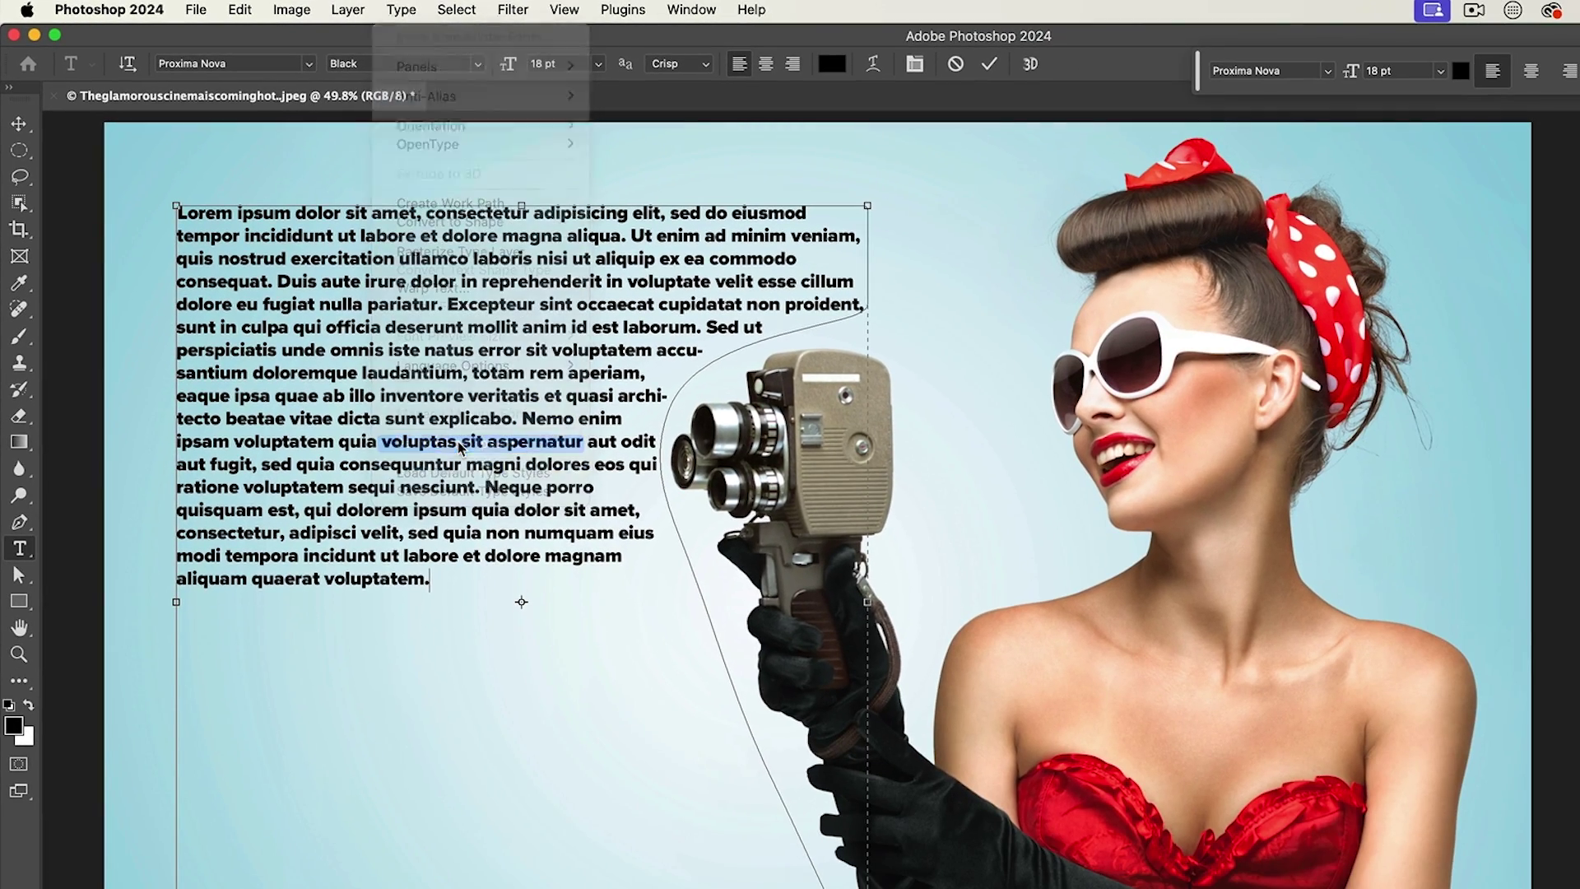
{"action": "left_click", "coordinate": [410, 11]}
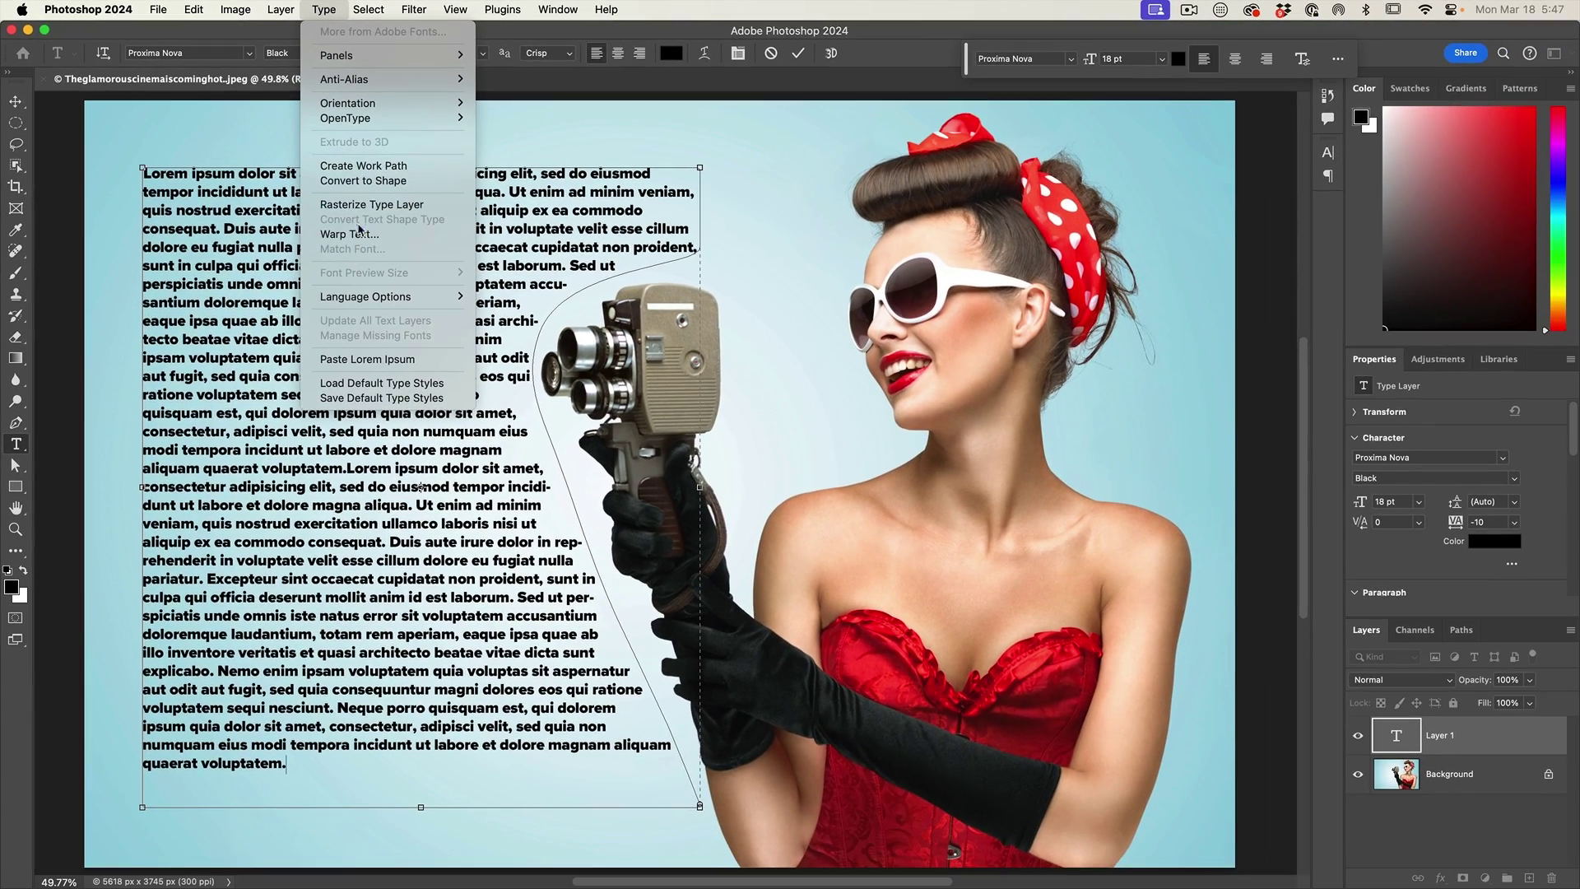
{"action": "left_click", "coordinate": [355, 359]}
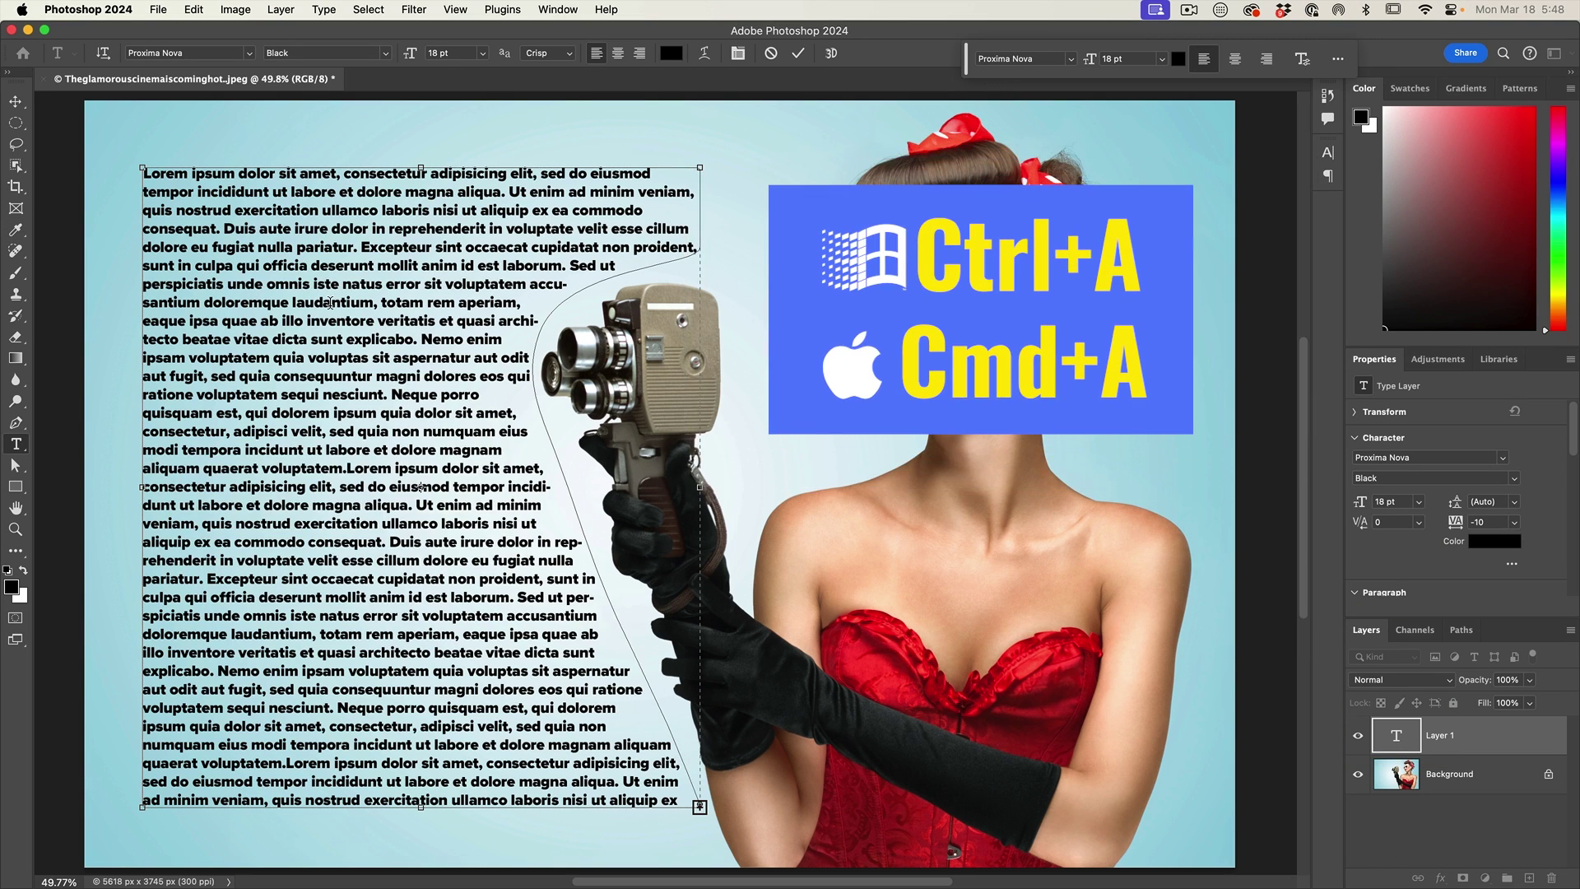
Select all the paragraph text and browse the font weight list
{"action": "key", "text": "super+a"}
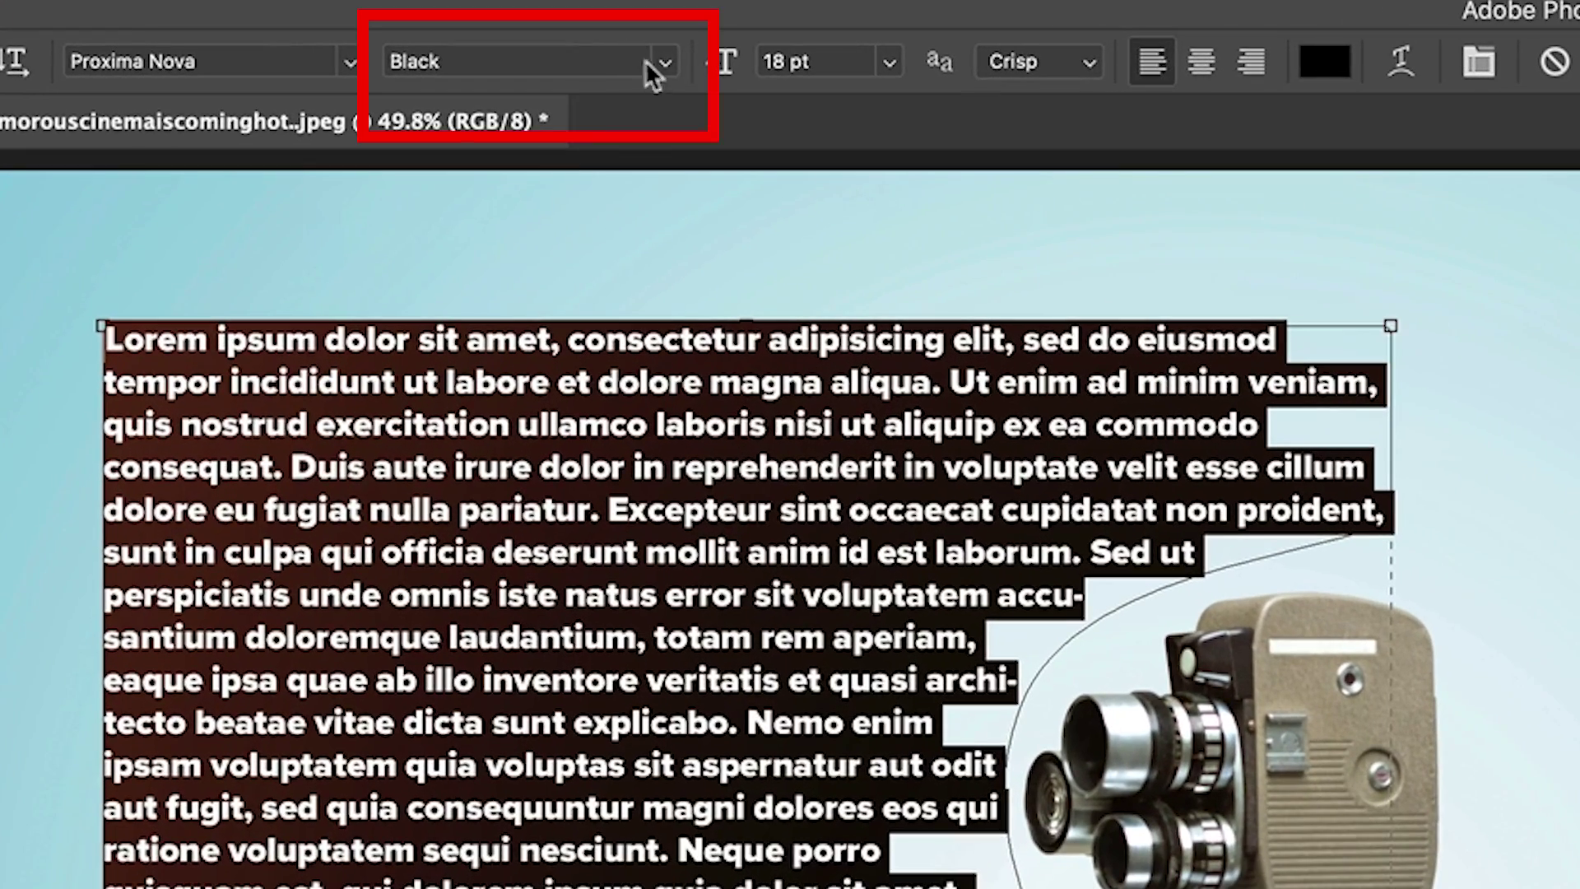
{"action": "left_click", "coordinate": [665, 62]}
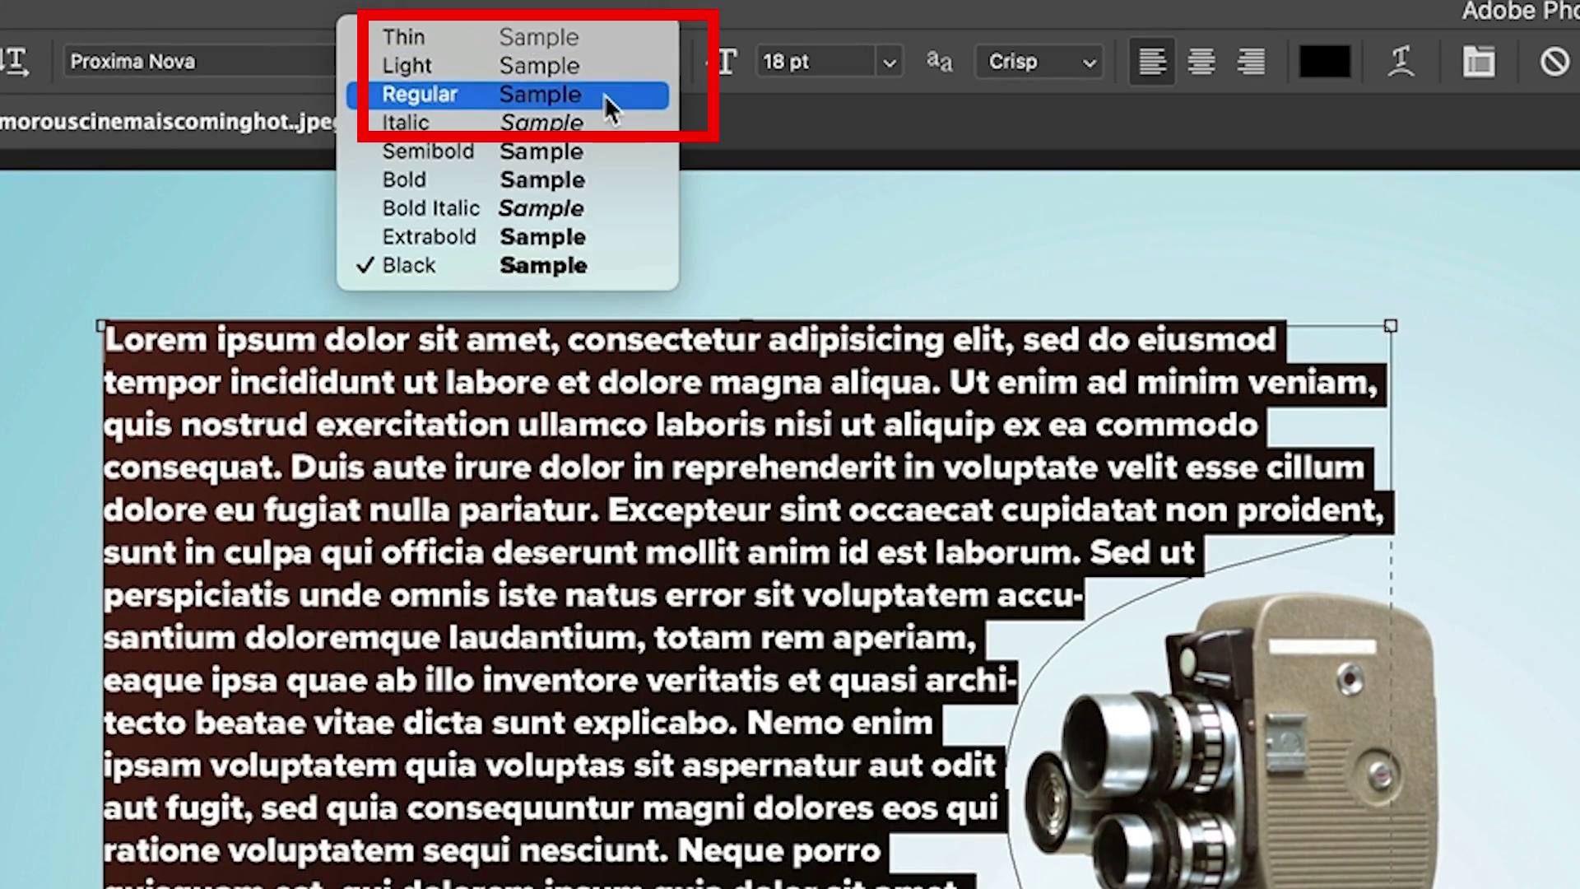
{"action": "key", "text": "Escape"}
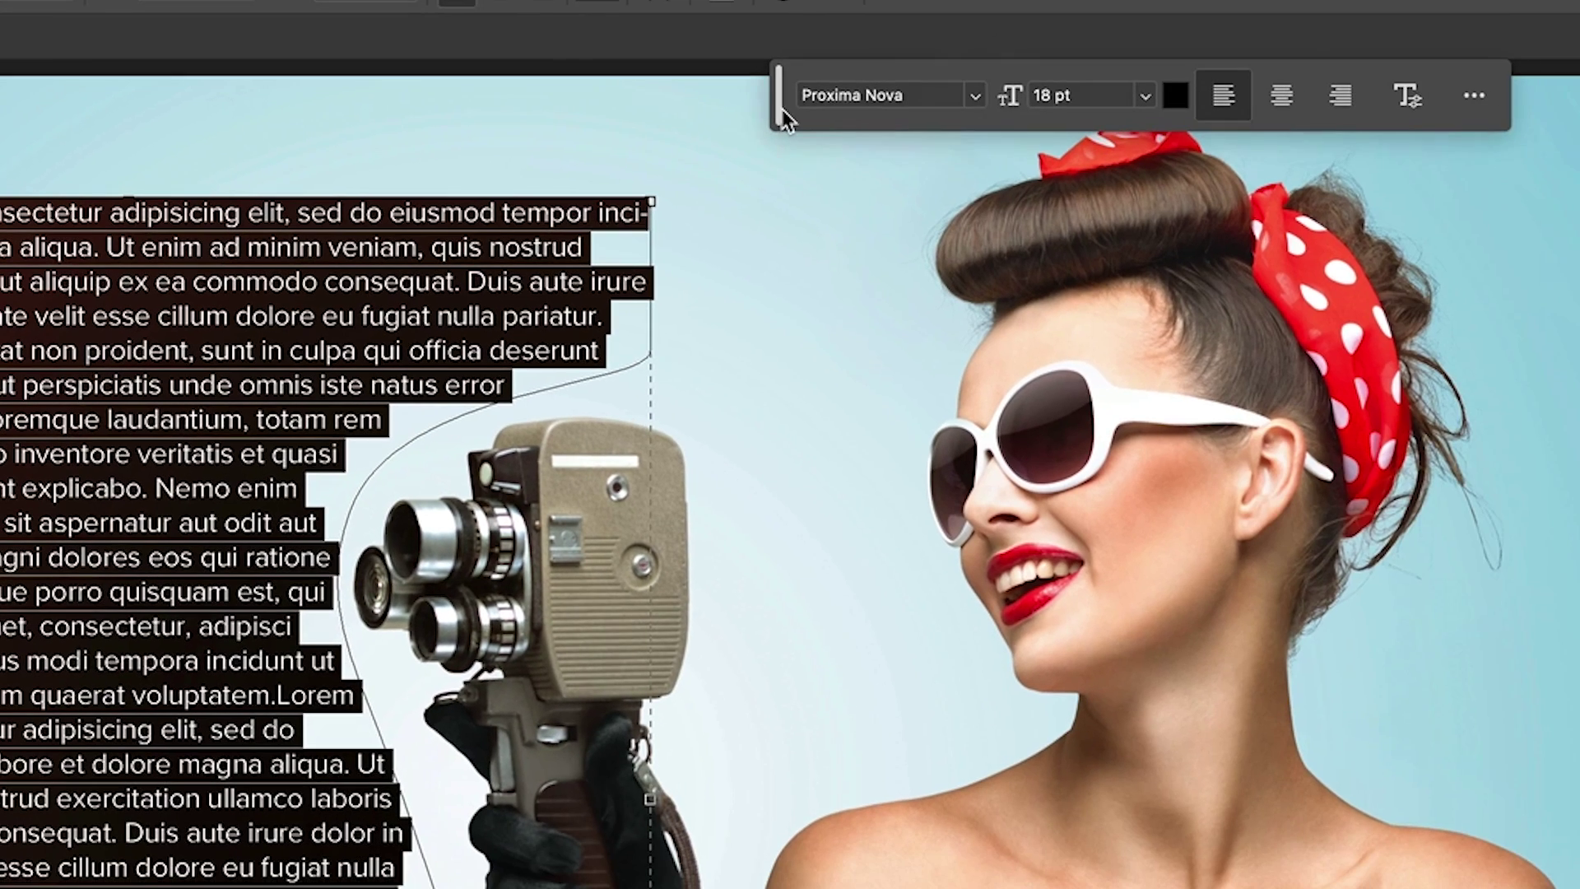
Raise the paragraph's leading from Auto to 30 pt and open the Character and Paragraph settings
{"action": "left_click", "coordinate": [1404, 97]}
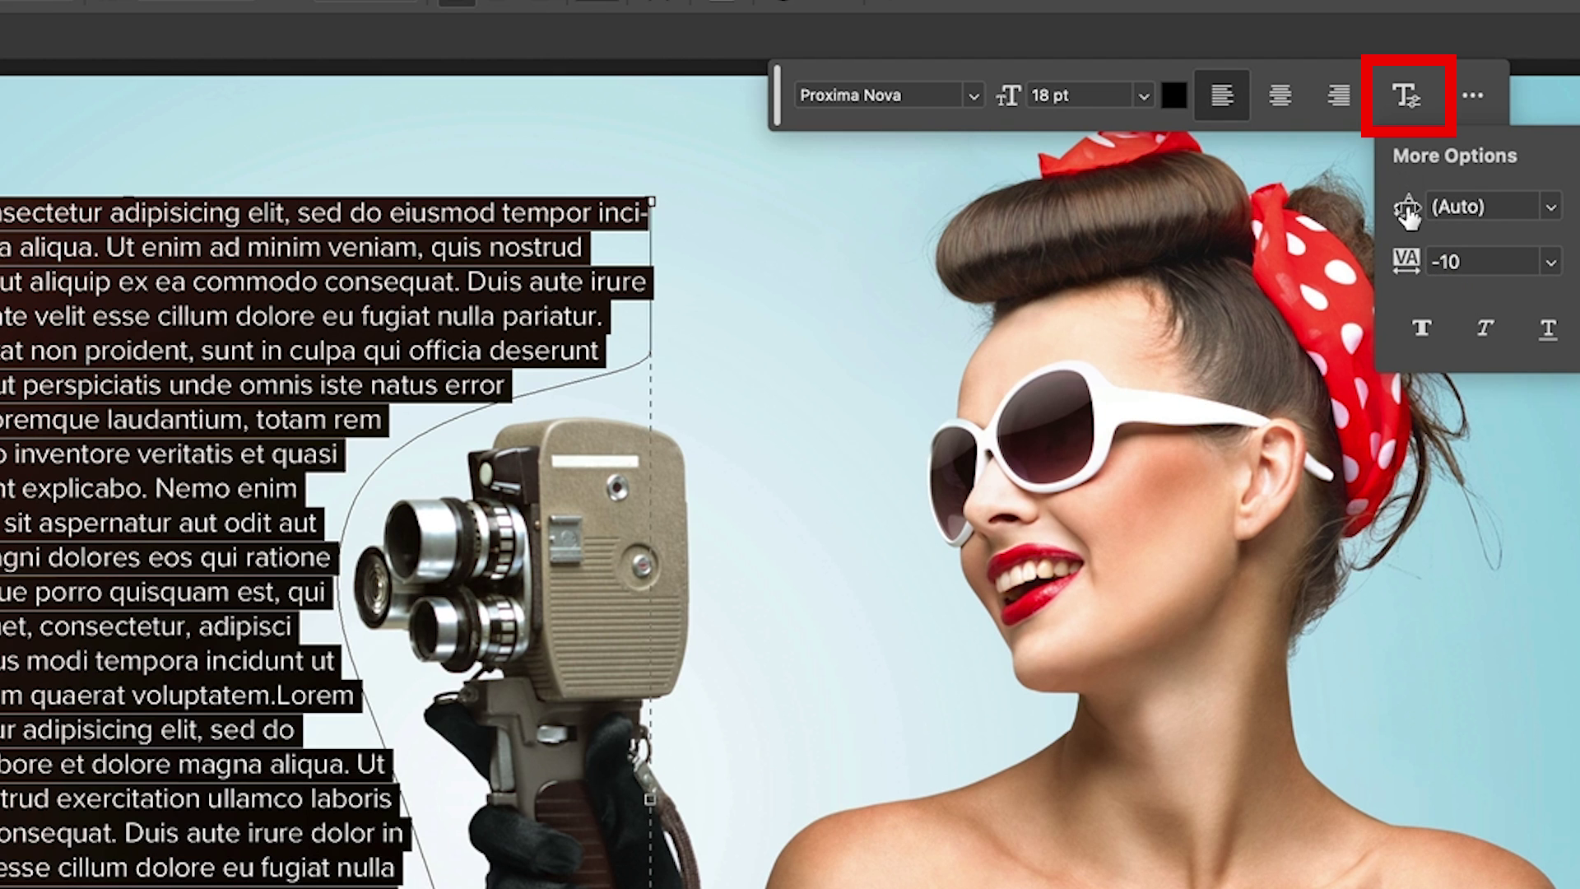
{"action": "left_click_drag", "start_coordinate": [1407, 212], "coordinate": [1426, 212]}
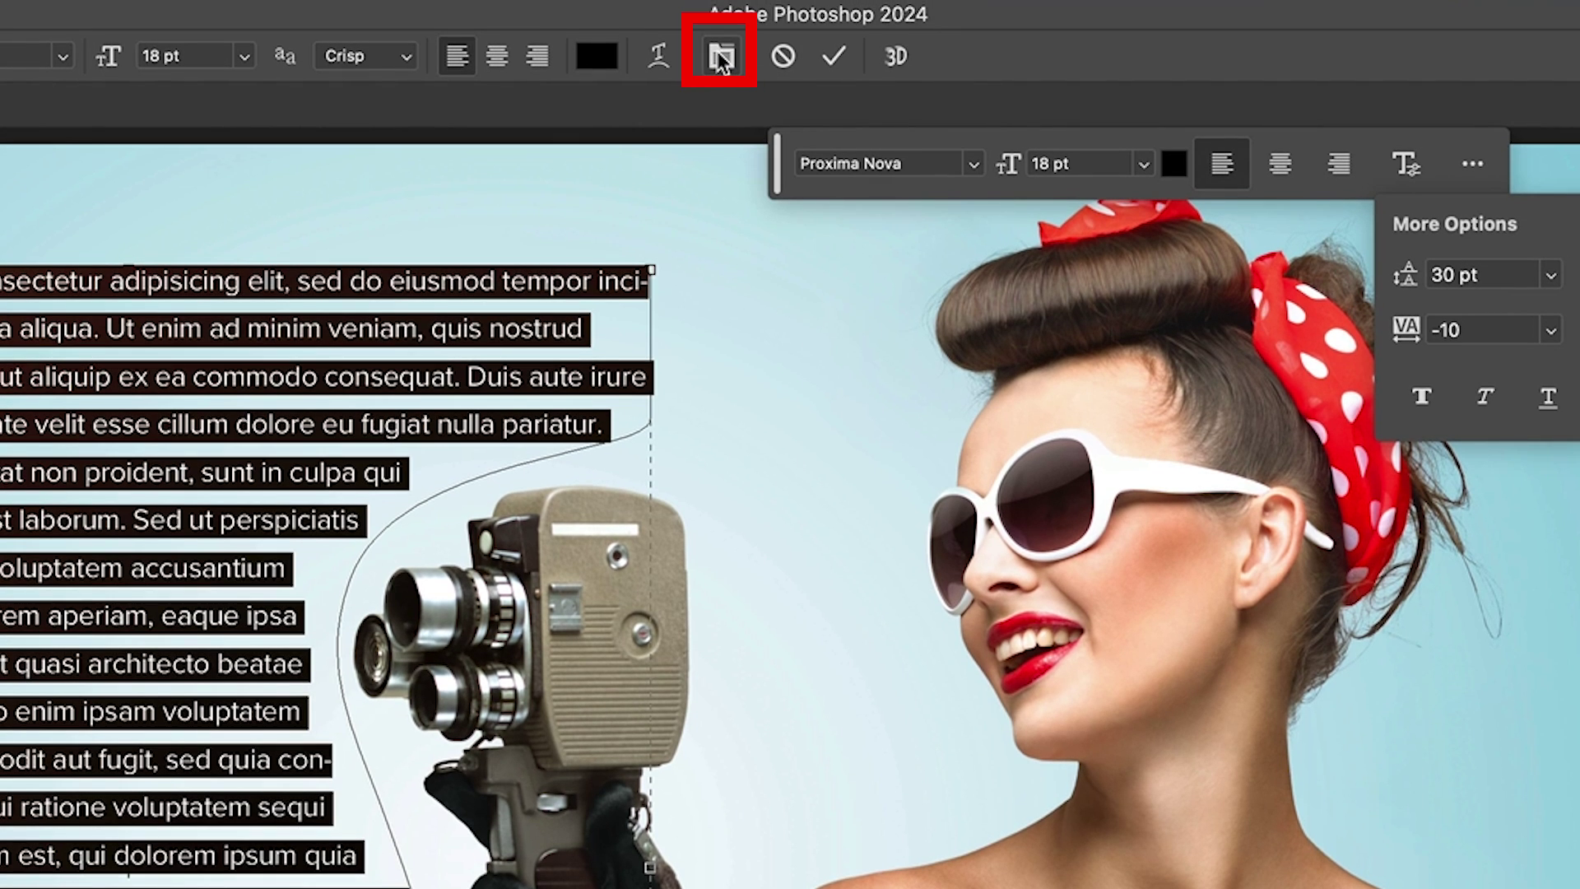
{"action": "left_click", "coordinate": [721, 58]}
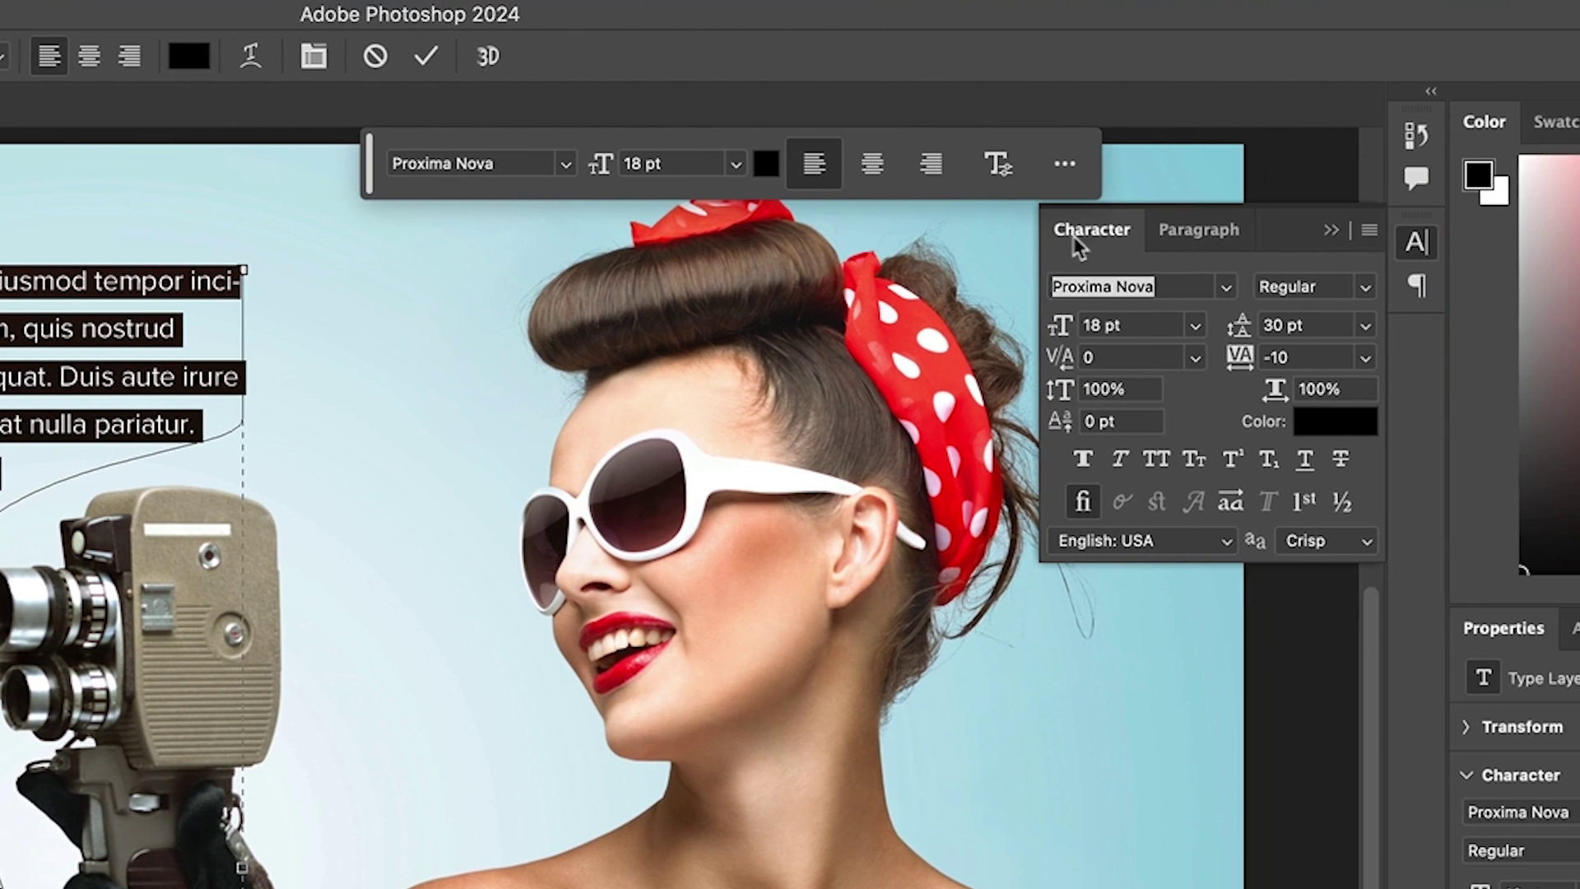
{"action": "left_click", "coordinate": [1163, 231]}
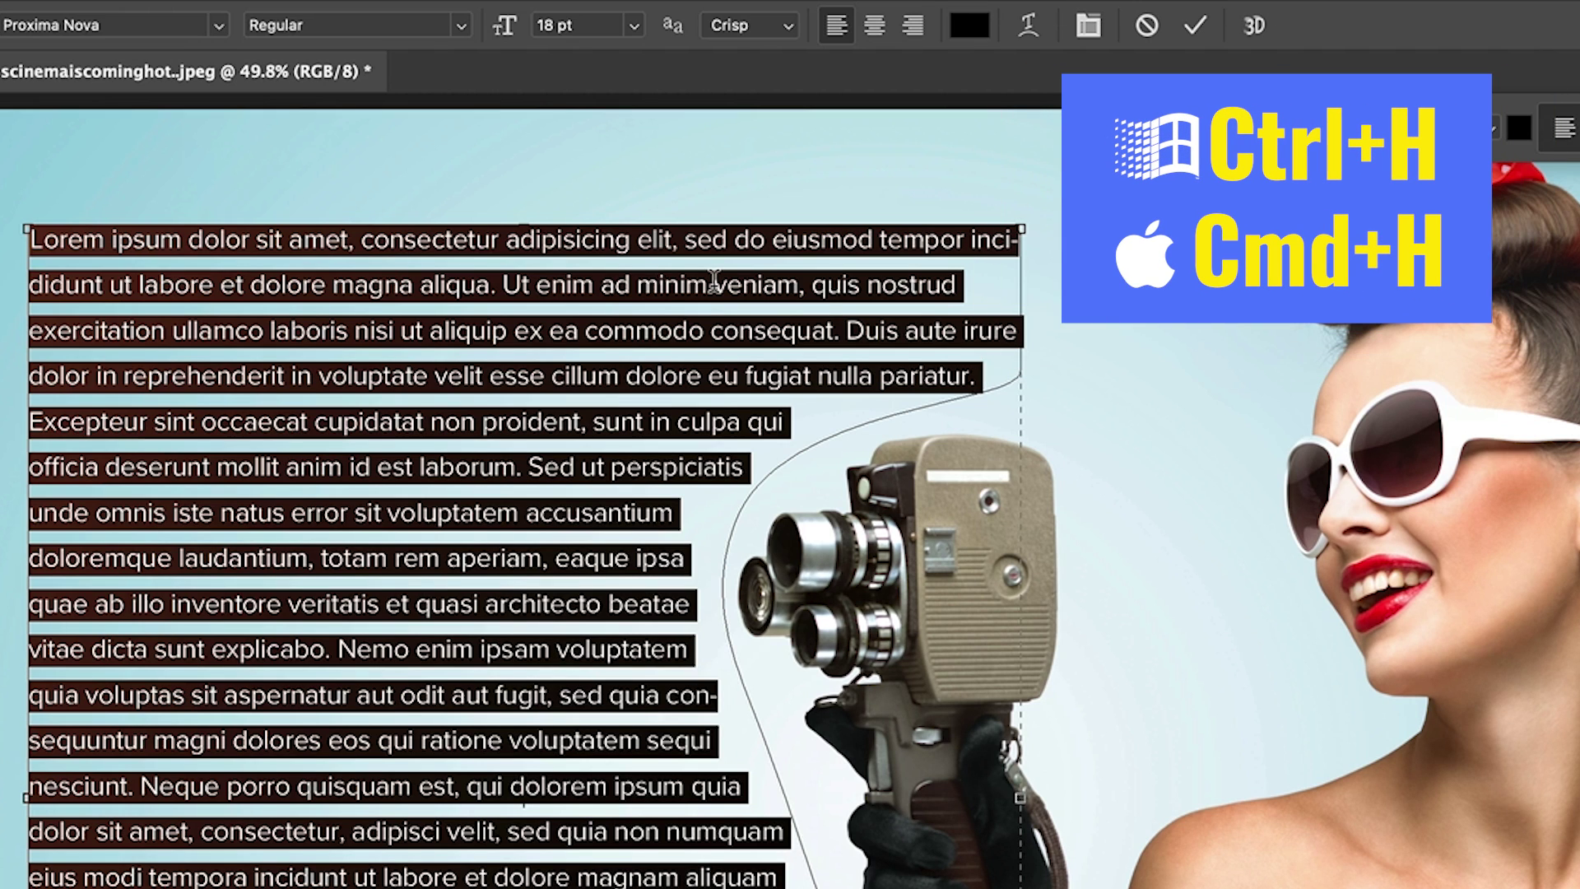
Hide extras, set the paragraph text colour to purple 5d39e2 in the Color Picker, and commit
{"action": "key", "text": "ctrl+h"}
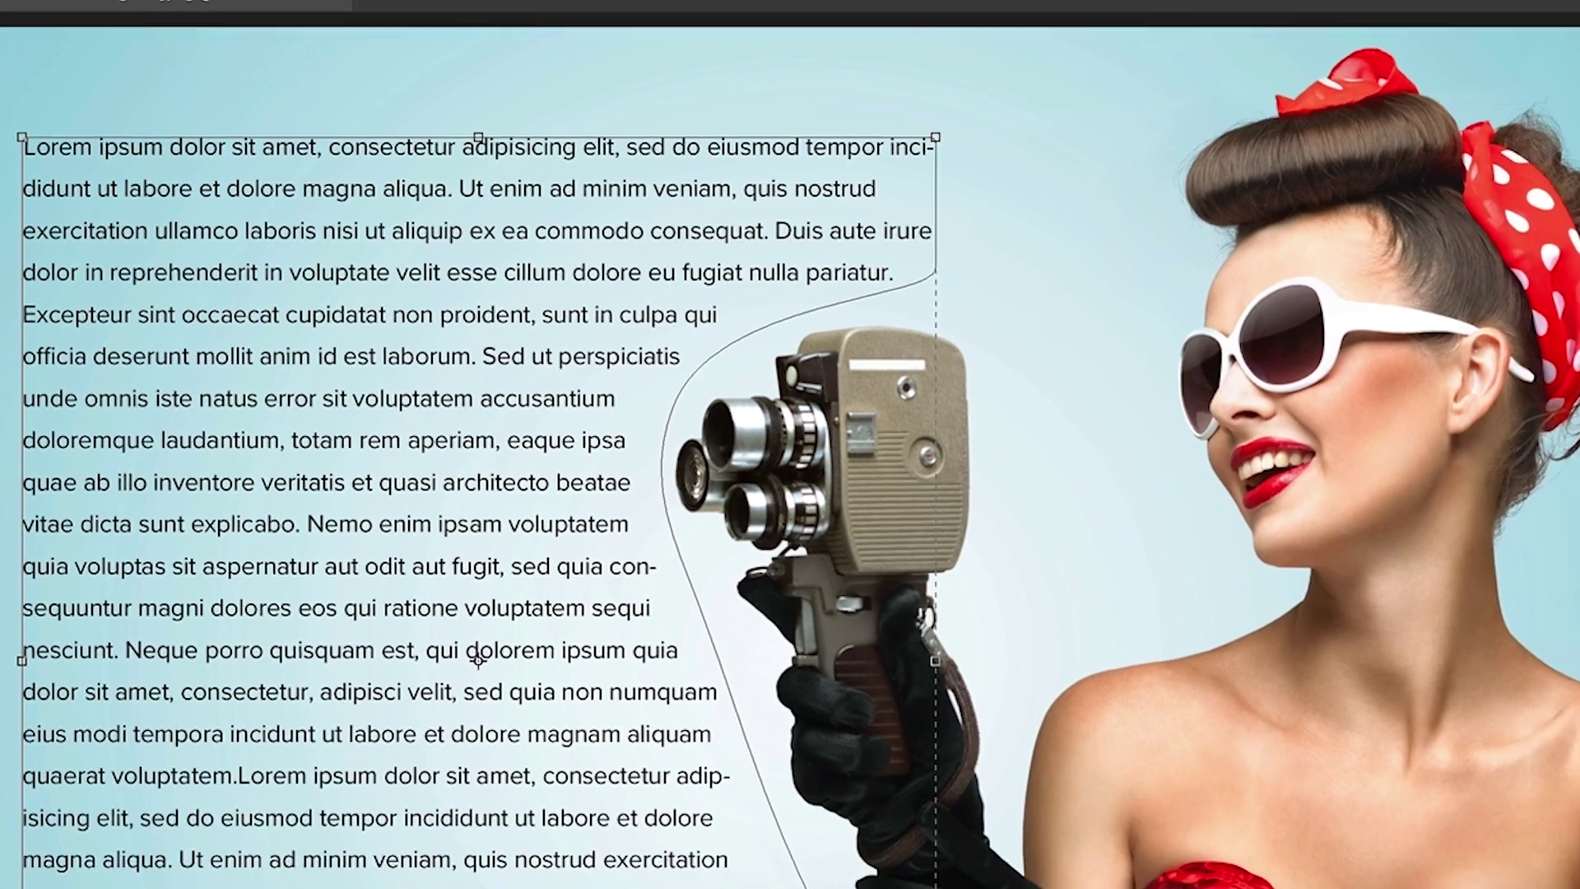
{"action": "left_click", "coordinate": [969, 24]}
{"action": "left_click", "coordinate": [1181, 562]}
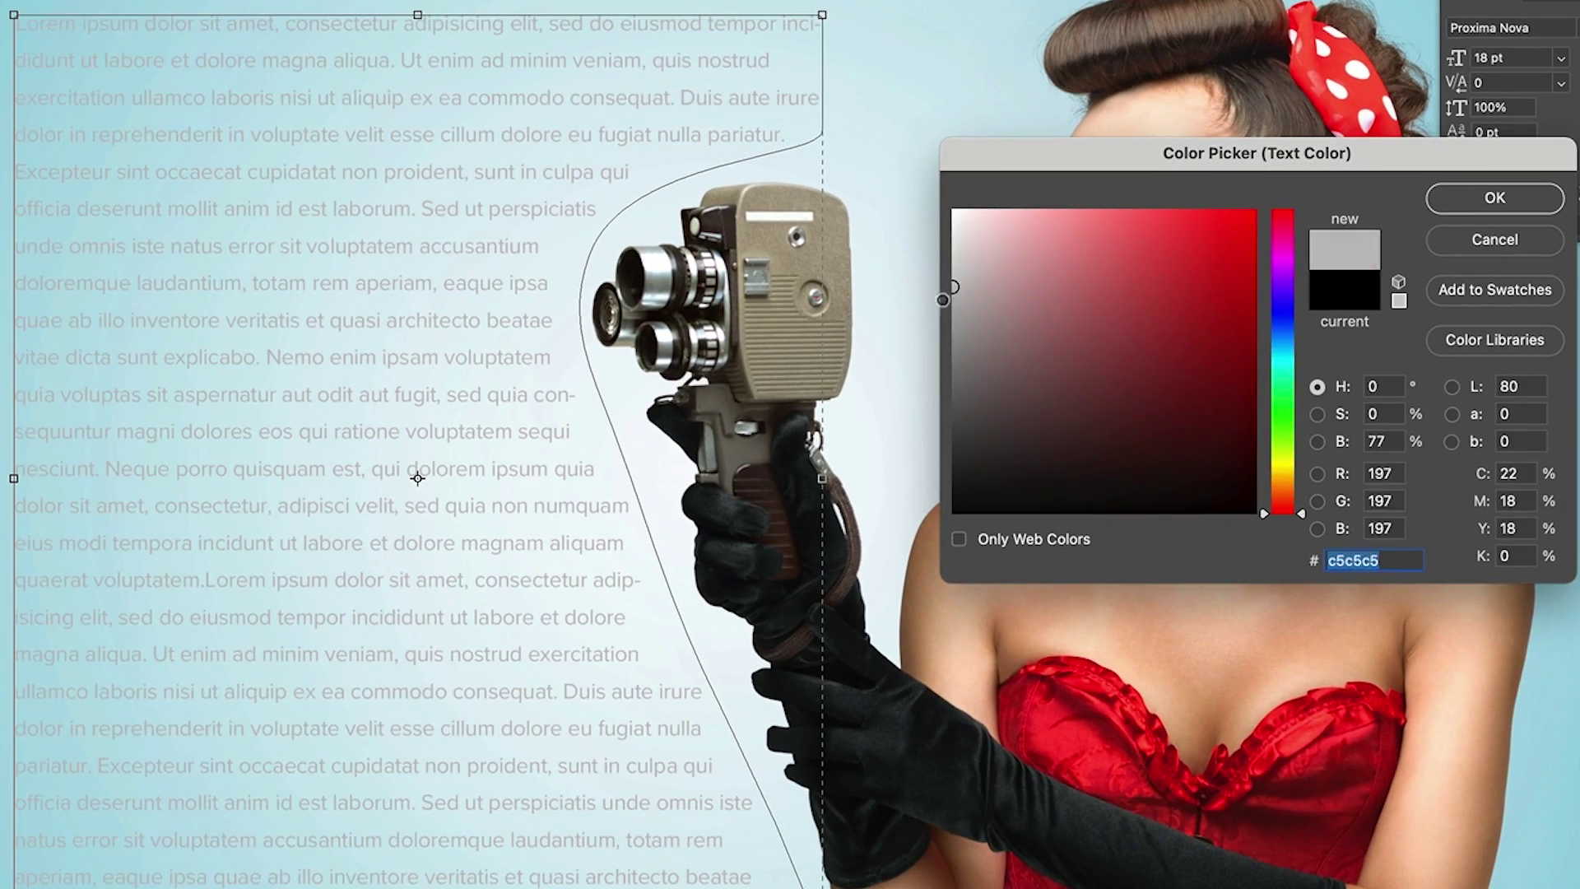
{"action": "left_click_drag", "start_coordinate": [943, 300], "coordinate": [961, 463]}
{"action": "type", "text": "cc4040"}
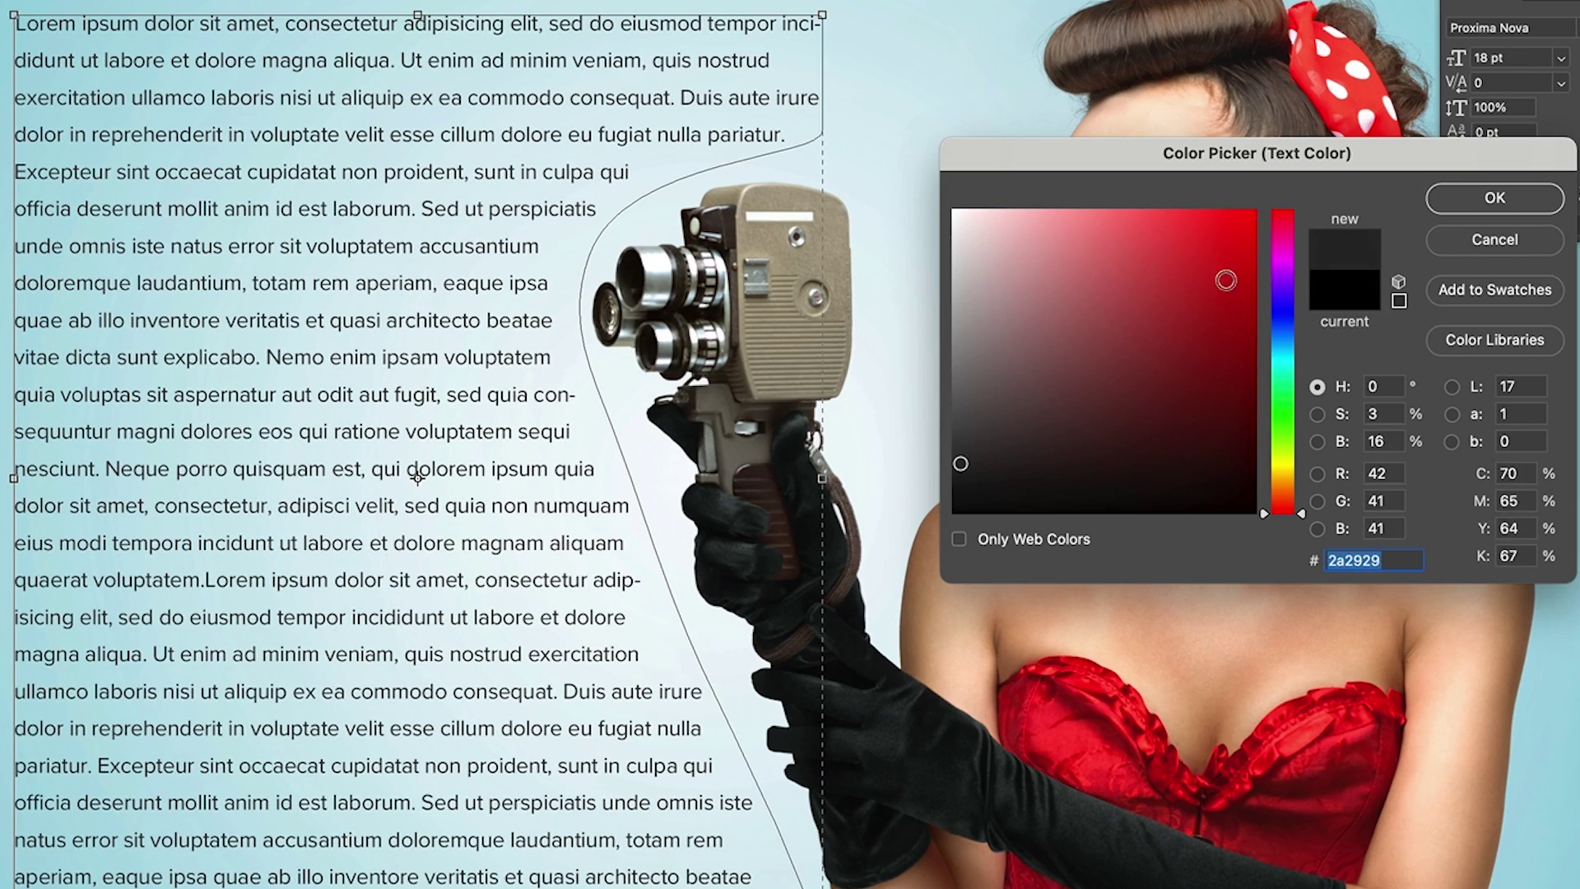
{"action": "left_click_drag", "start_coordinate": [1298, 395], "coordinate": [1281, 433]}
{"action": "mouse_move", "coordinate": [1234, 263]}
{"action": "left_mouse_down"}
{"action": "mouse_move", "coordinate": [1269, 200]}
{"action": "mouse_move", "coordinate": [1252, 423]}
{"action": "mouse_move", "coordinate": [1022, 374]}
{"action": "mouse_move", "coordinate": [1004, 346]}
{"action": "mouse_move", "coordinate": [1019, 417]}
{"action": "left_mouse_up"}
{"action": "left_click_drag", "start_coordinate": [1267, 433], "coordinate": [1260, 312]}
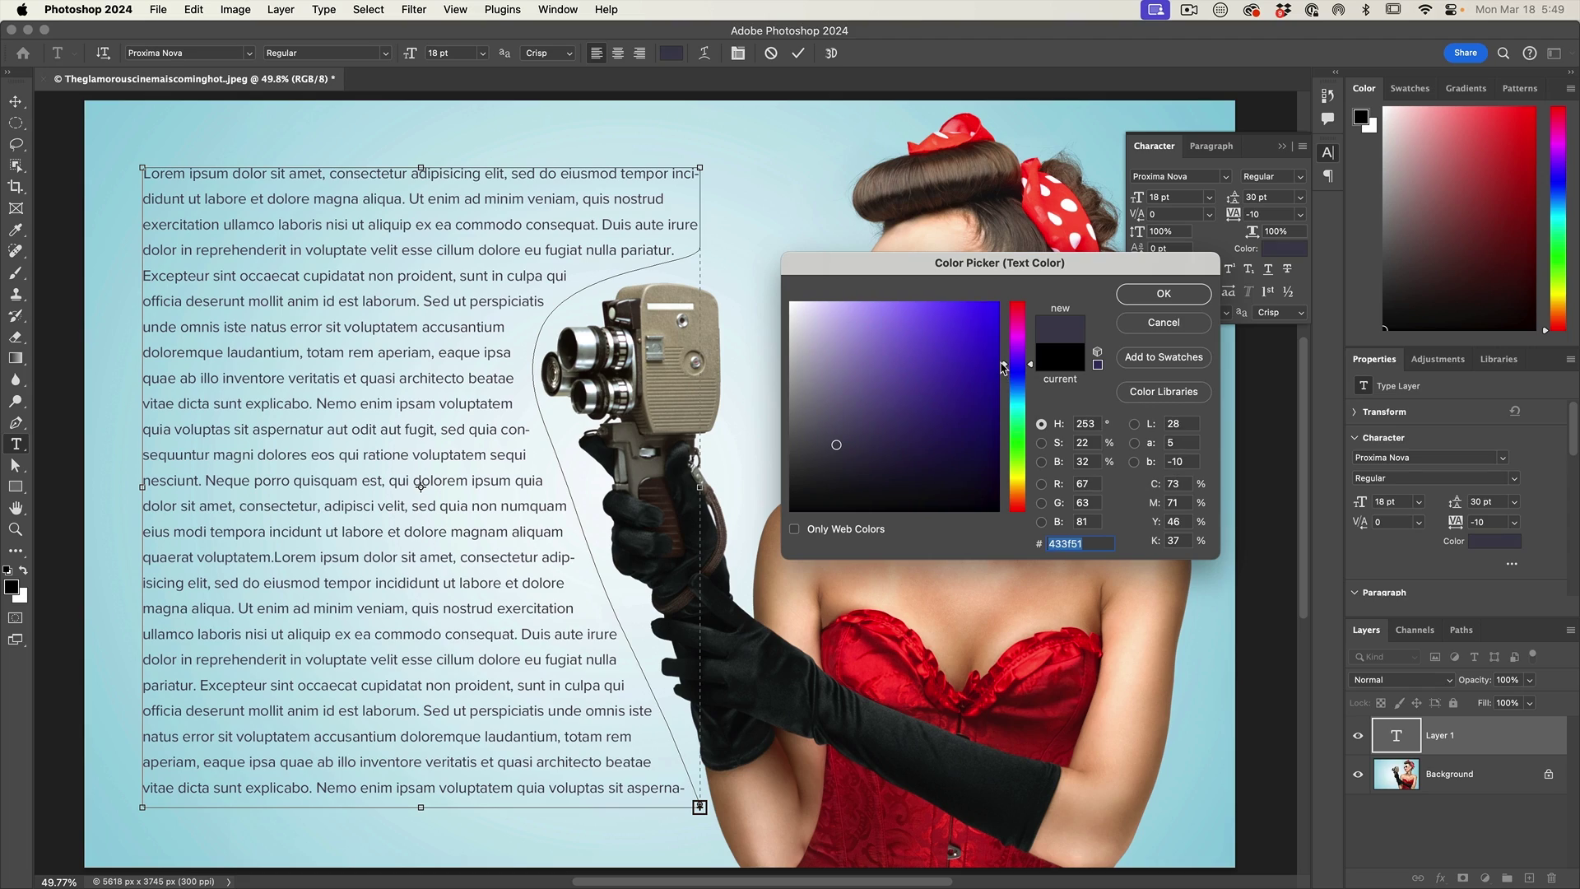
{"action": "left_click_drag", "start_coordinate": [1002, 373], "coordinate": [1002, 364]}
{"action": "mouse_move", "coordinate": [817, 366]}
{"action": "left_mouse_down"}
{"action": "mouse_move", "coordinate": [944, 318]}
{"action": "mouse_move", "coordinate": [917, 349]}
{"action": "mouse_move", "coordinate": [941, 331]}
{"action": "left_mouse_up"}
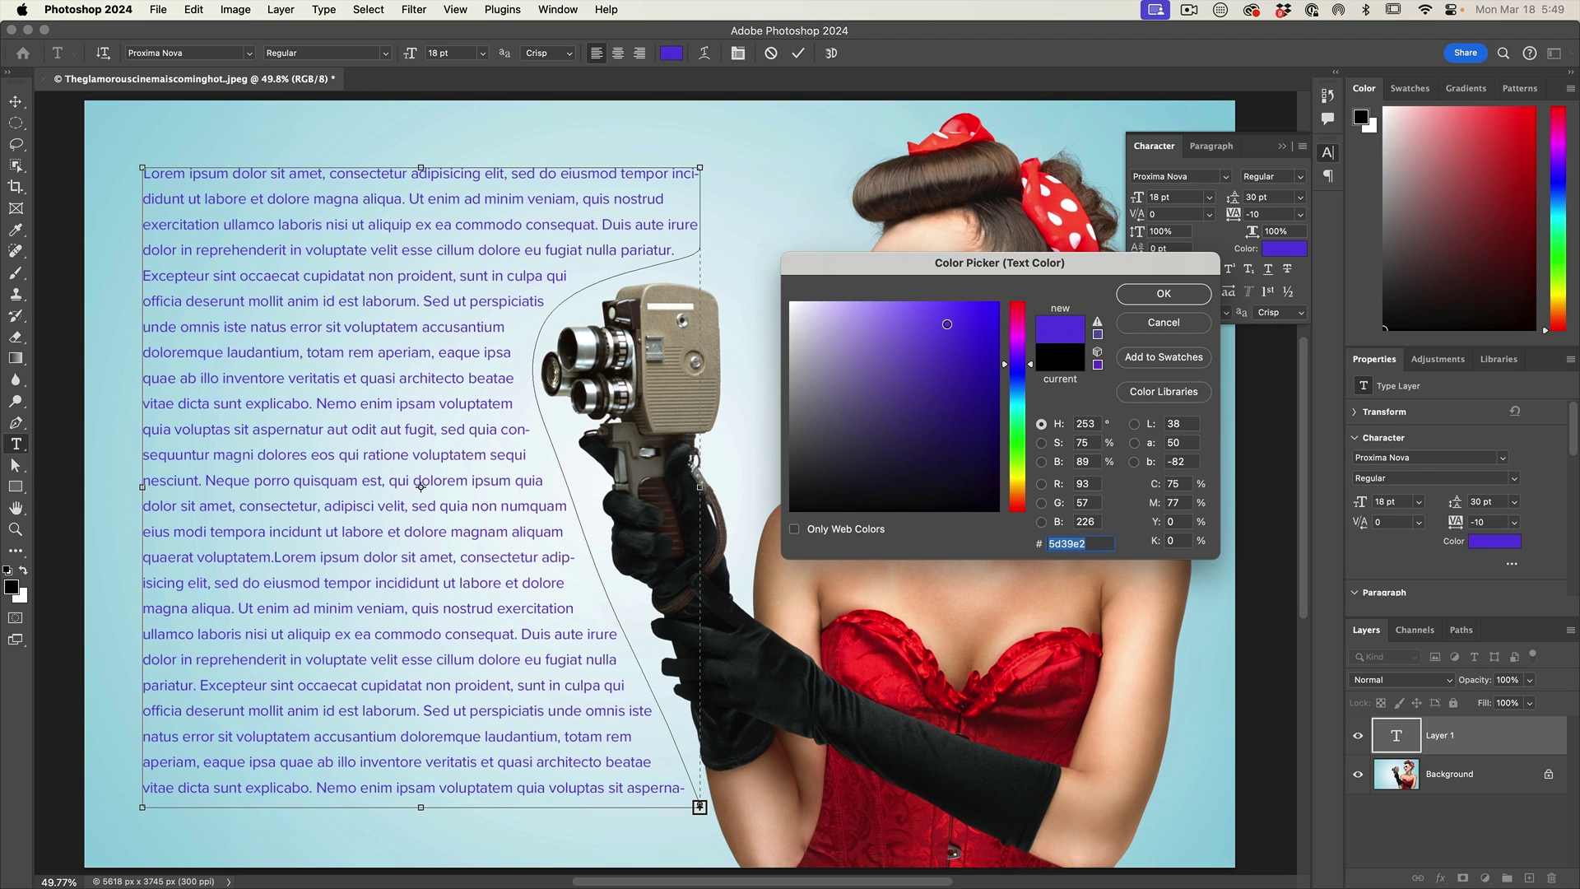
{"action": "left_click", "coordinate": [1160, 294]}
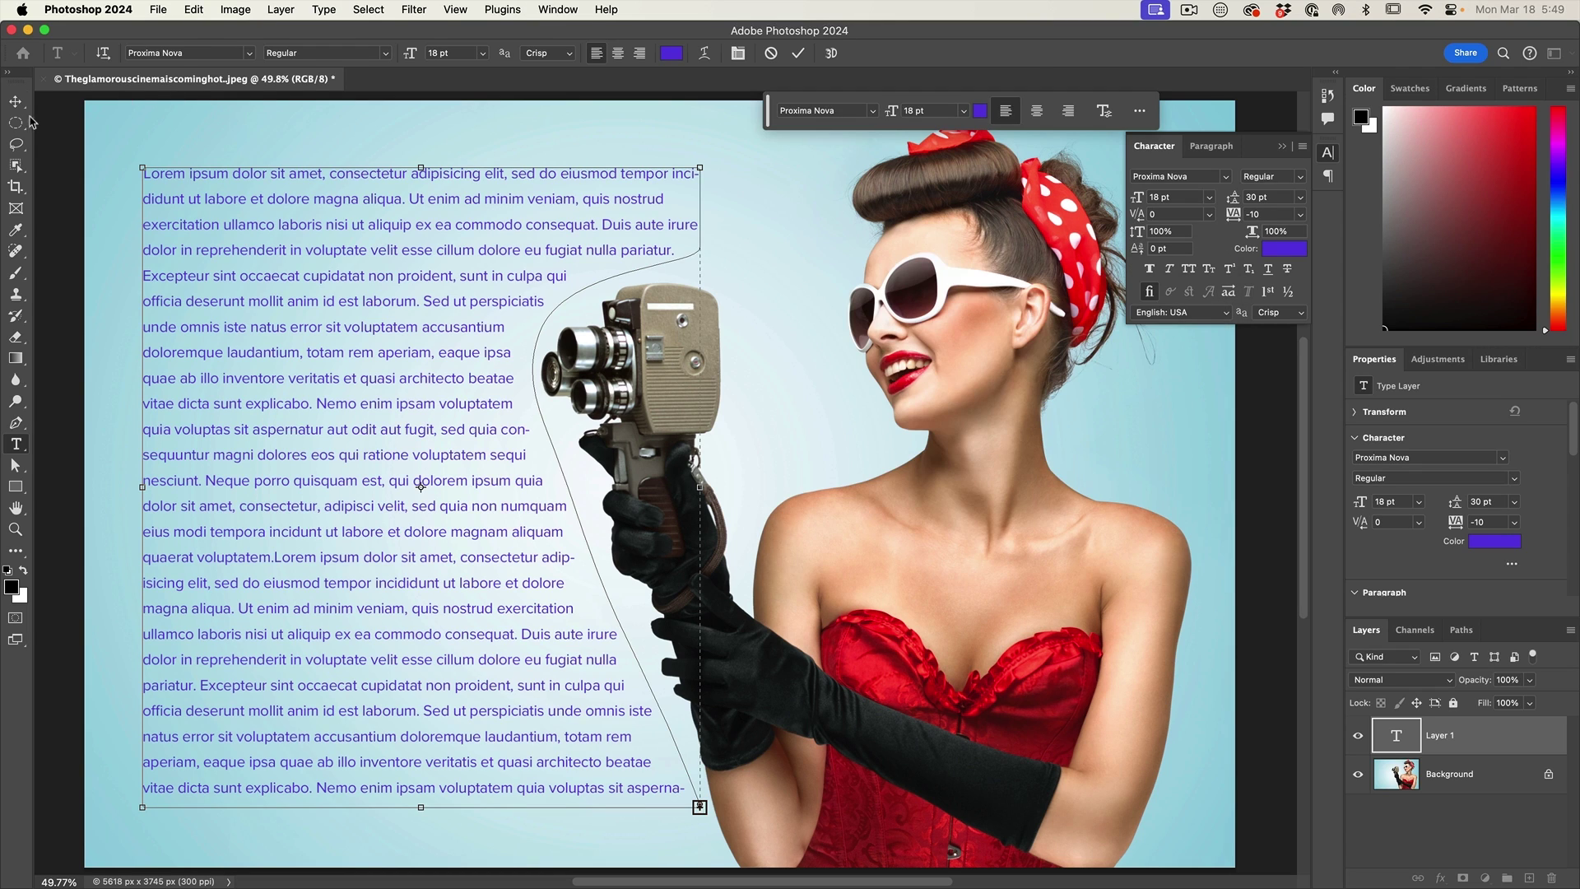
{"action": "left_click", "coordinate": [15, 100]}
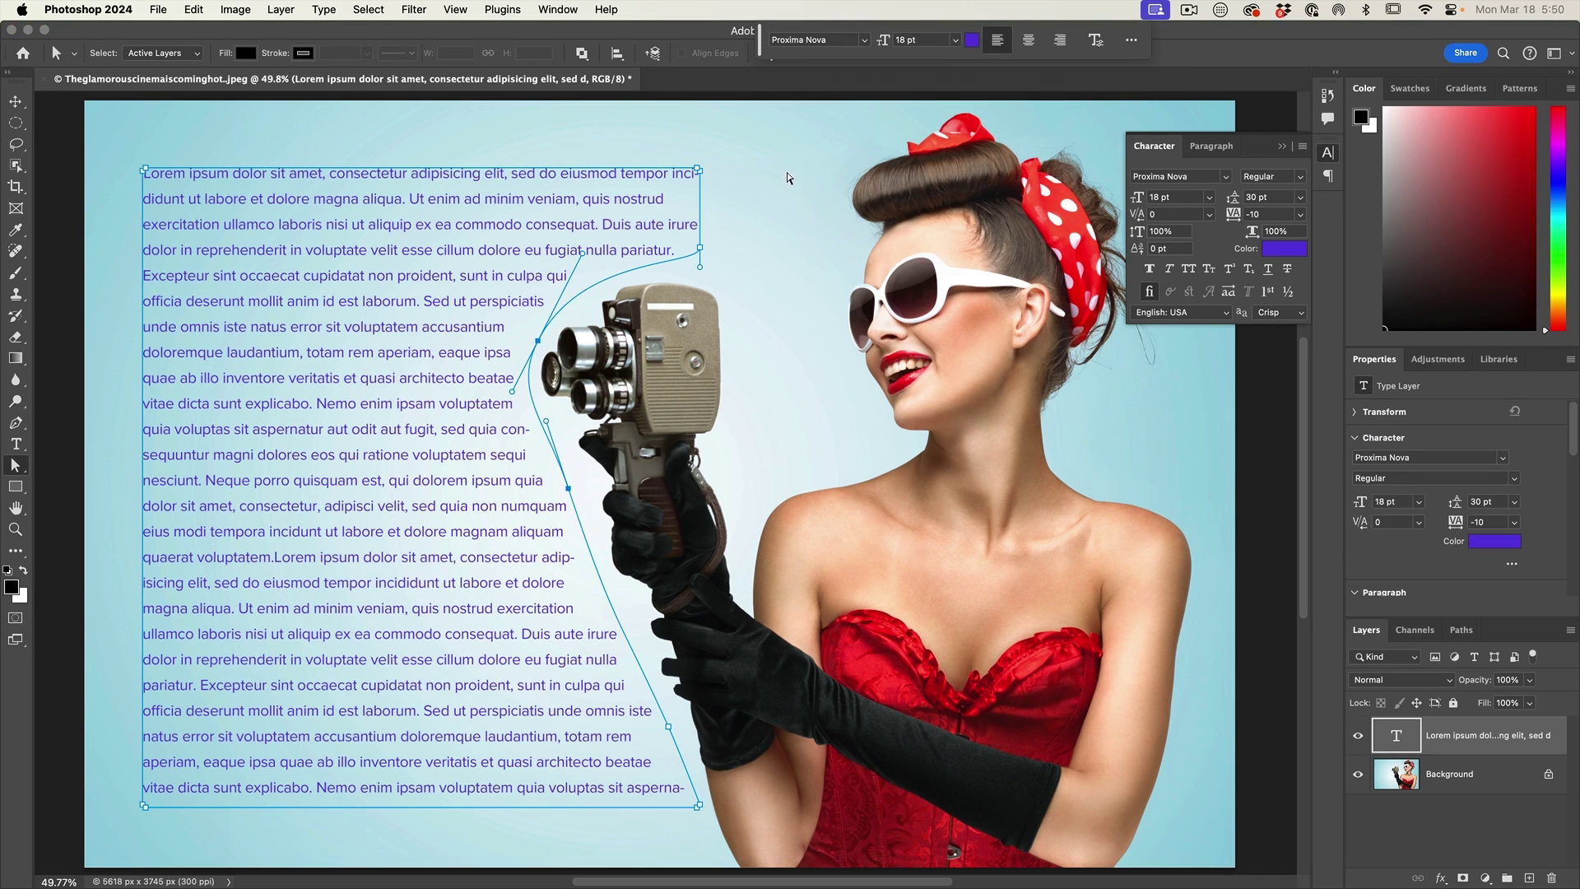
Switch to the Pen tool for drawing the curved path beside the woman's face
{"action": "left_click", "coordinate": [20, 424]}
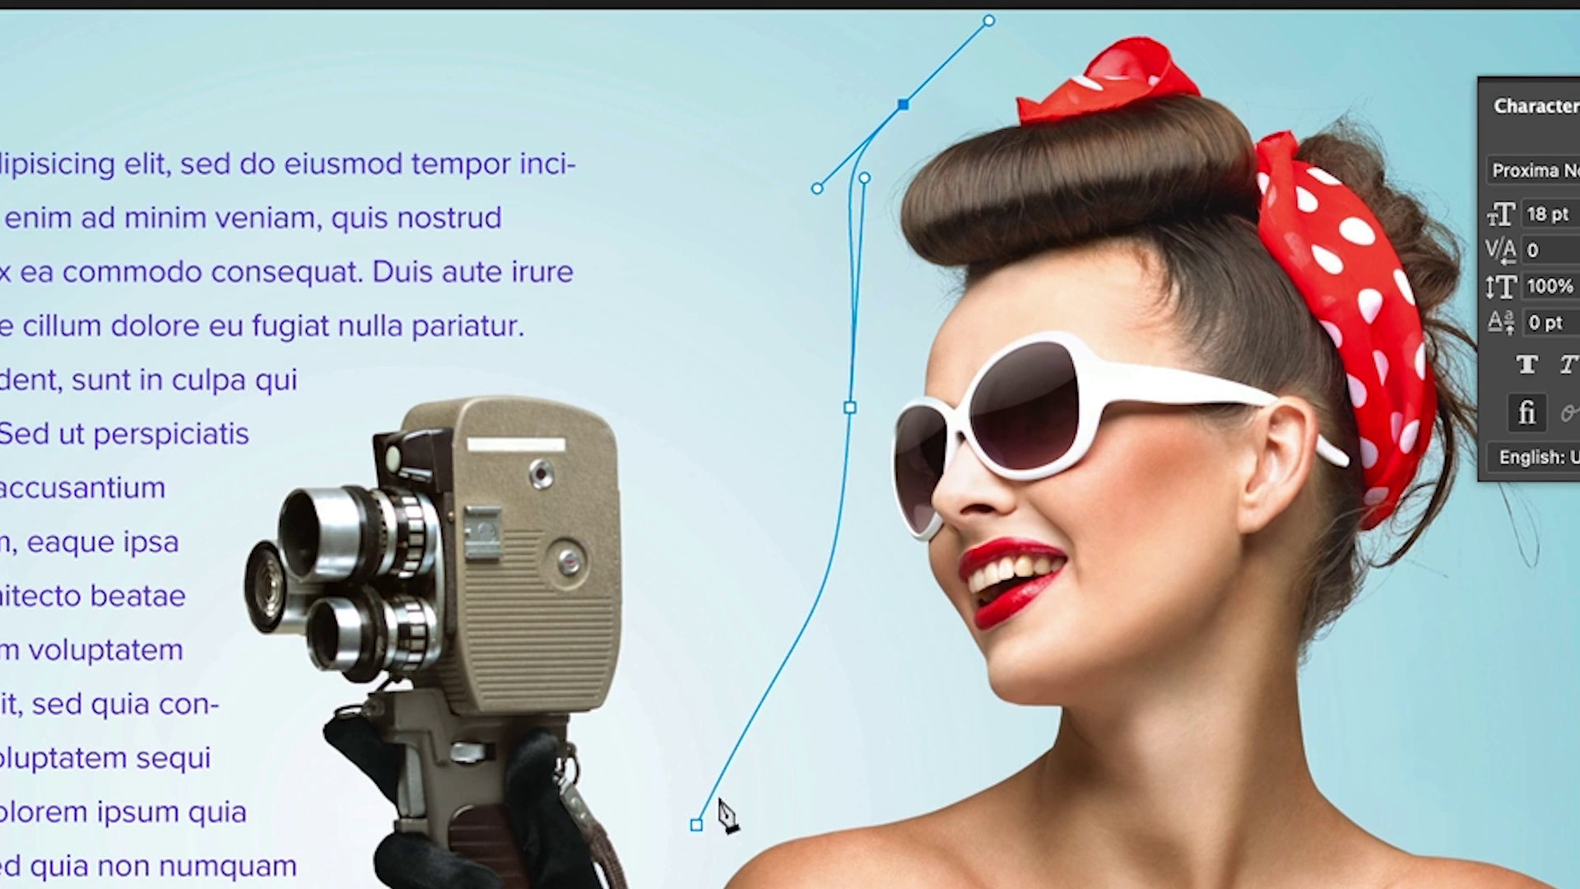
Add one more anchor to the curve, then place Lorem ipsum type along the path and commit it
{"action": "left_click", "coordinate": [850, 214]}
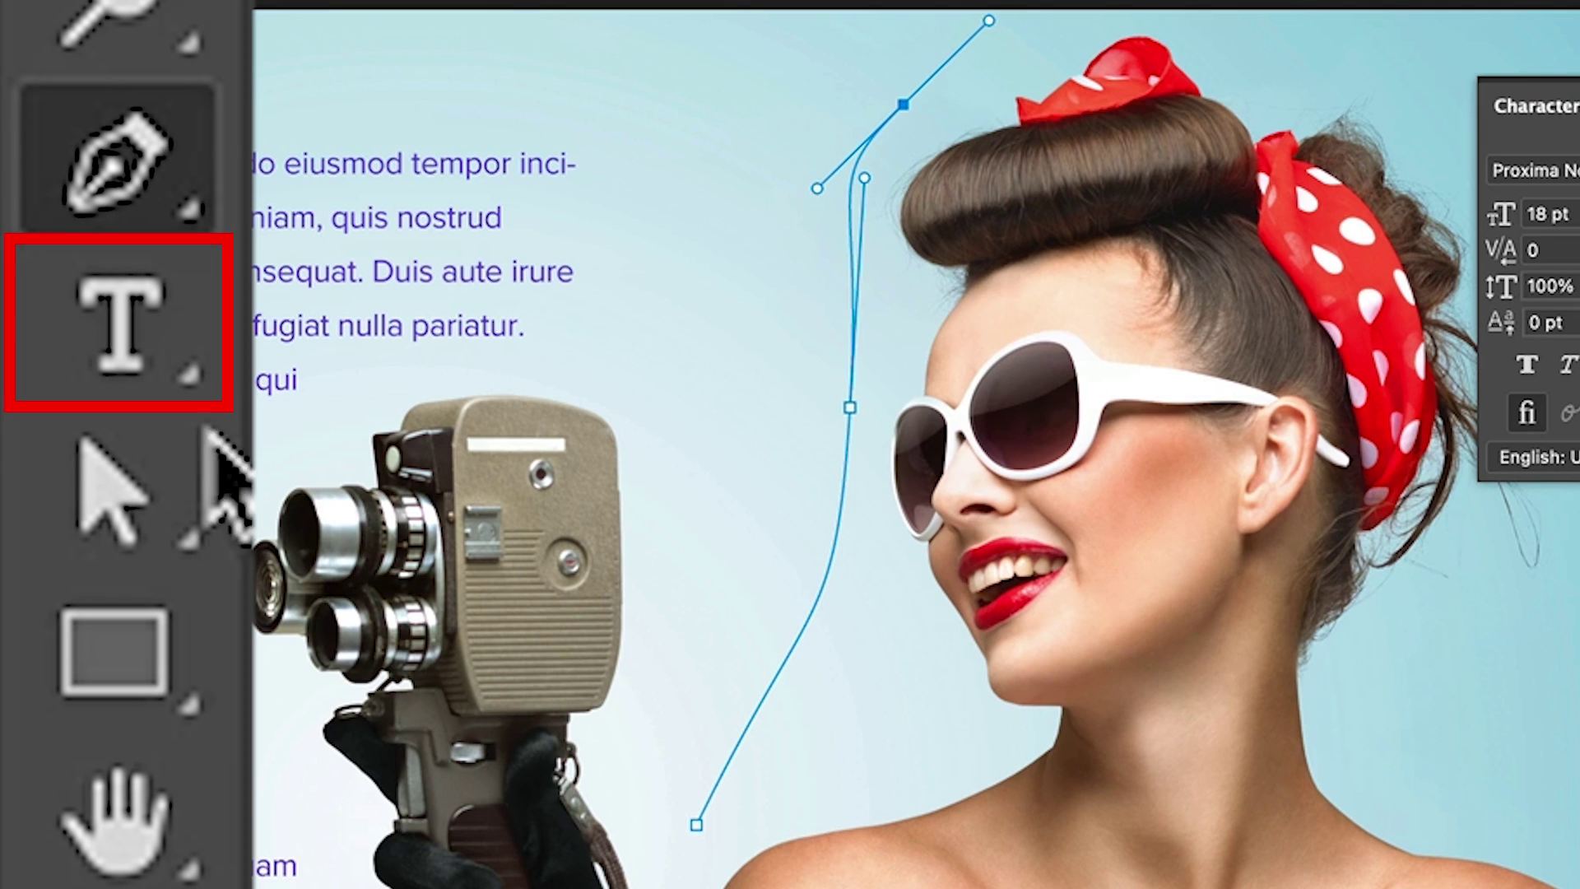
{"action": "left_click", "coordinate": [134, 338]}
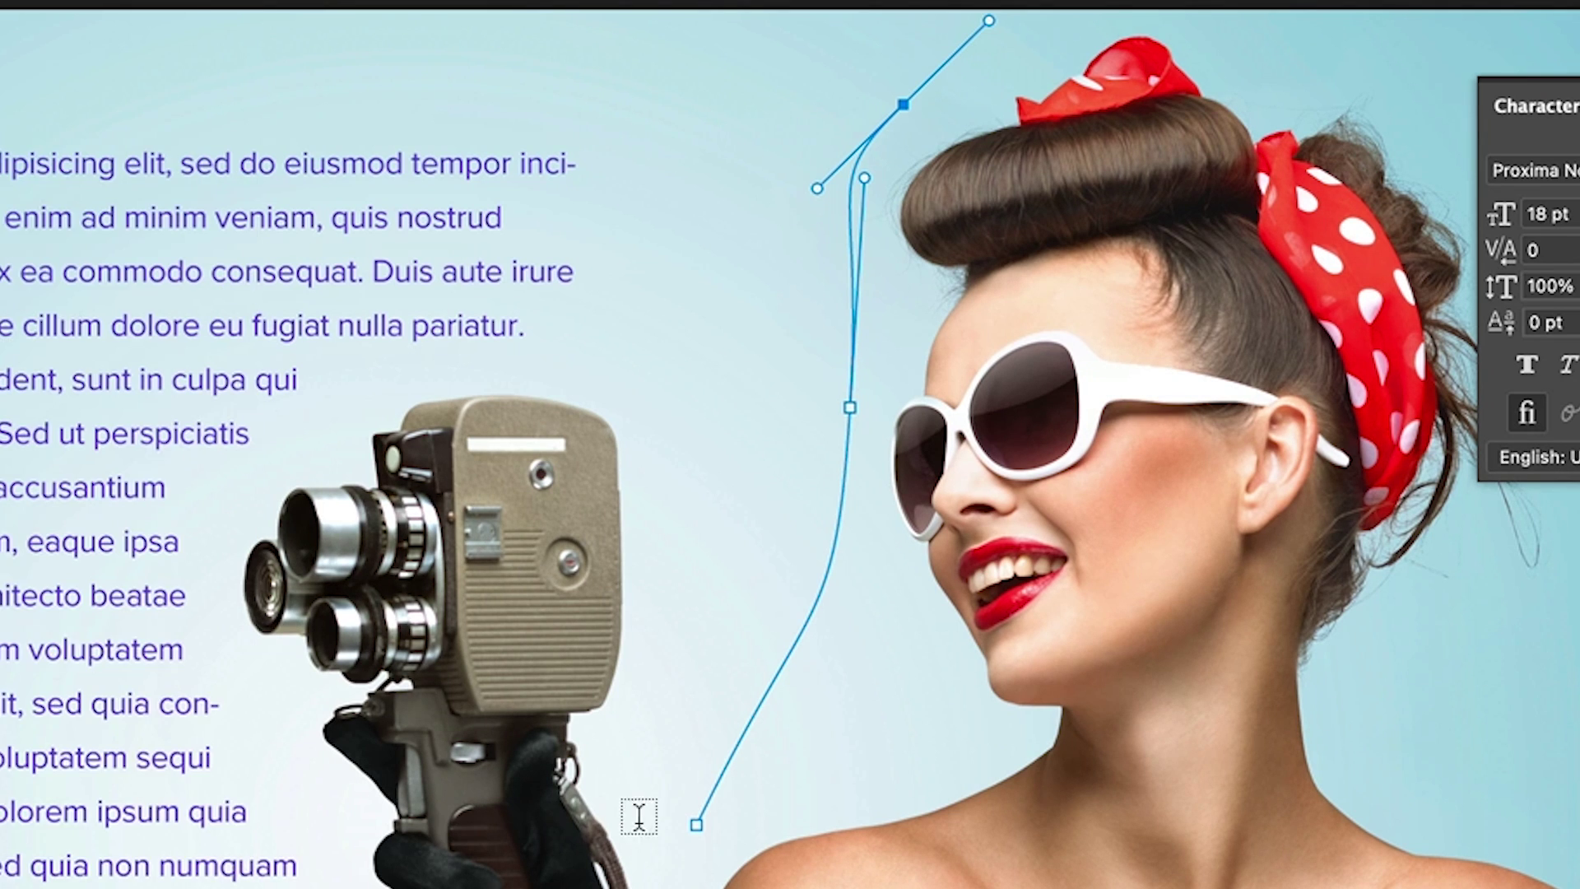
{"action": "left_click", "coordinate": [706, 791]}
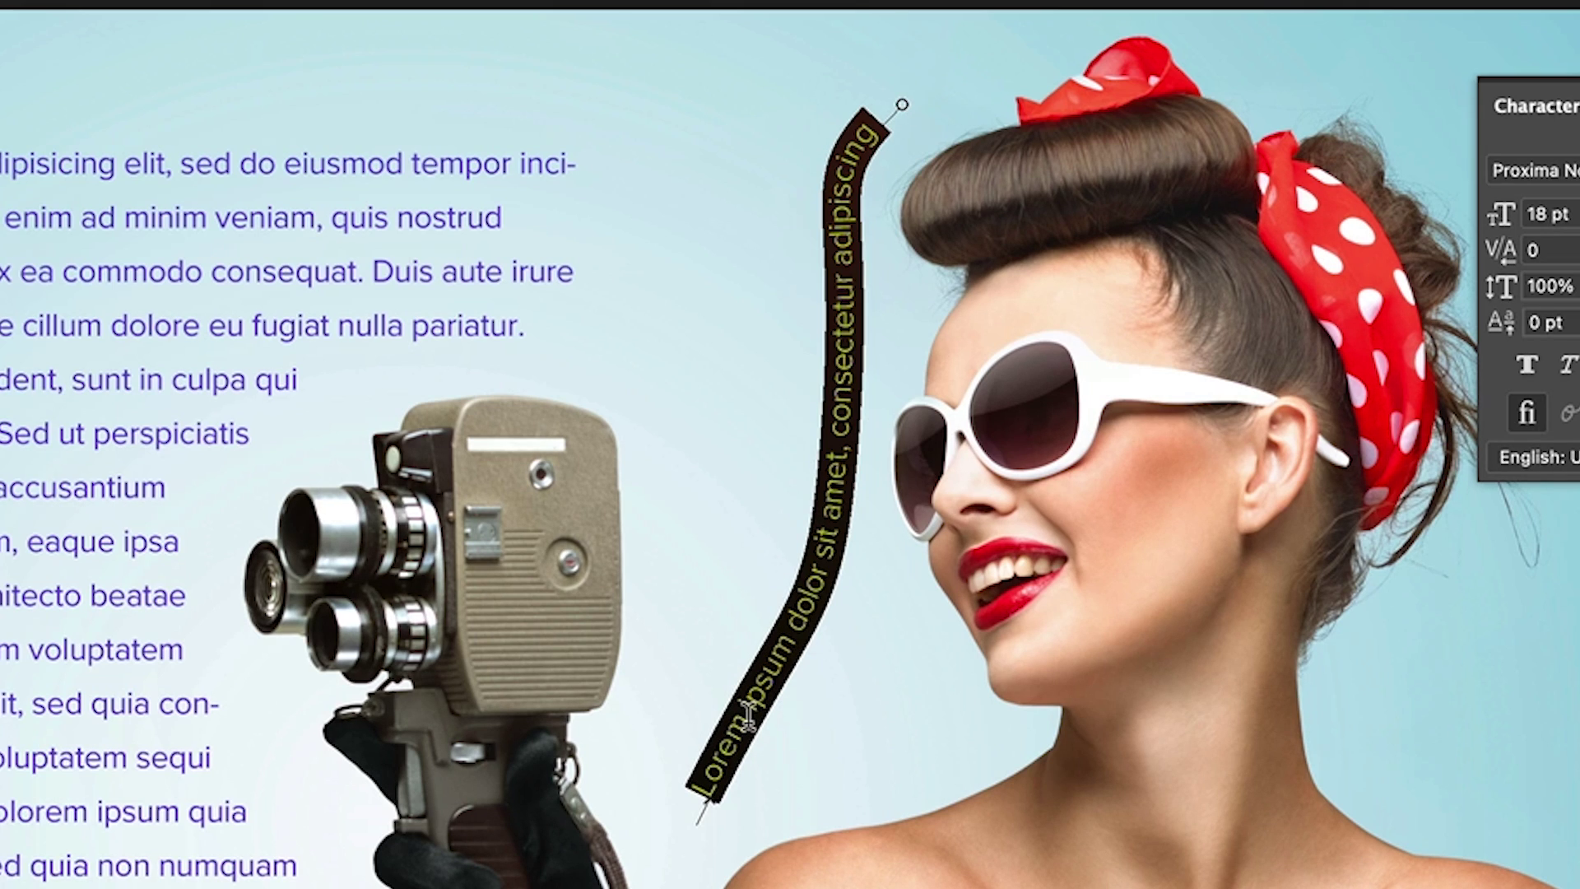
{"action": "key", "text": "Escape"}
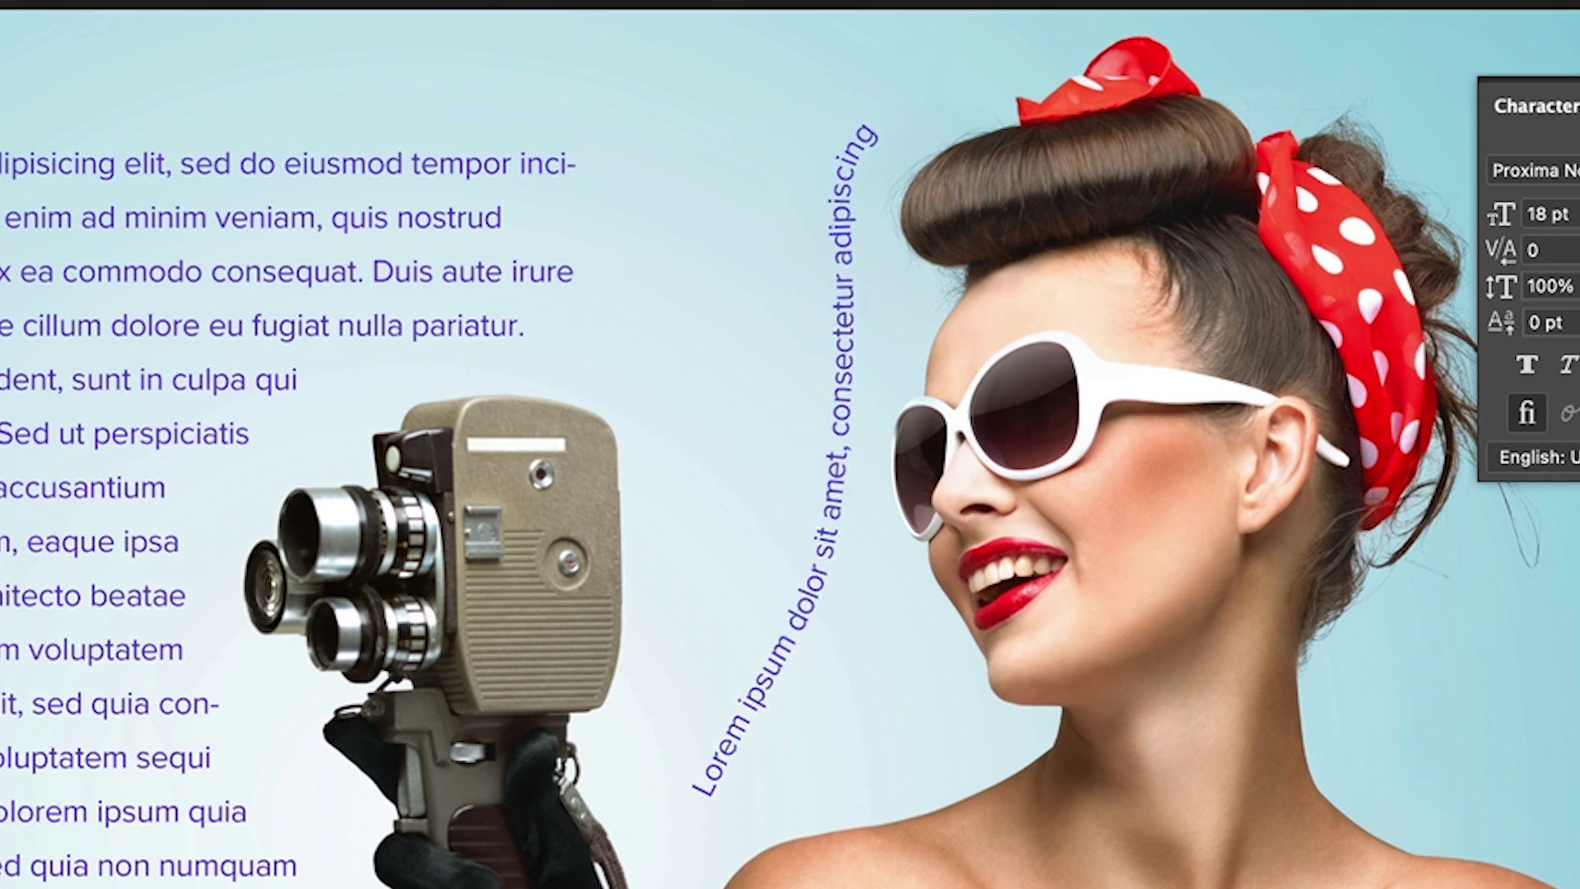
{"action": "key", "text": "v"}
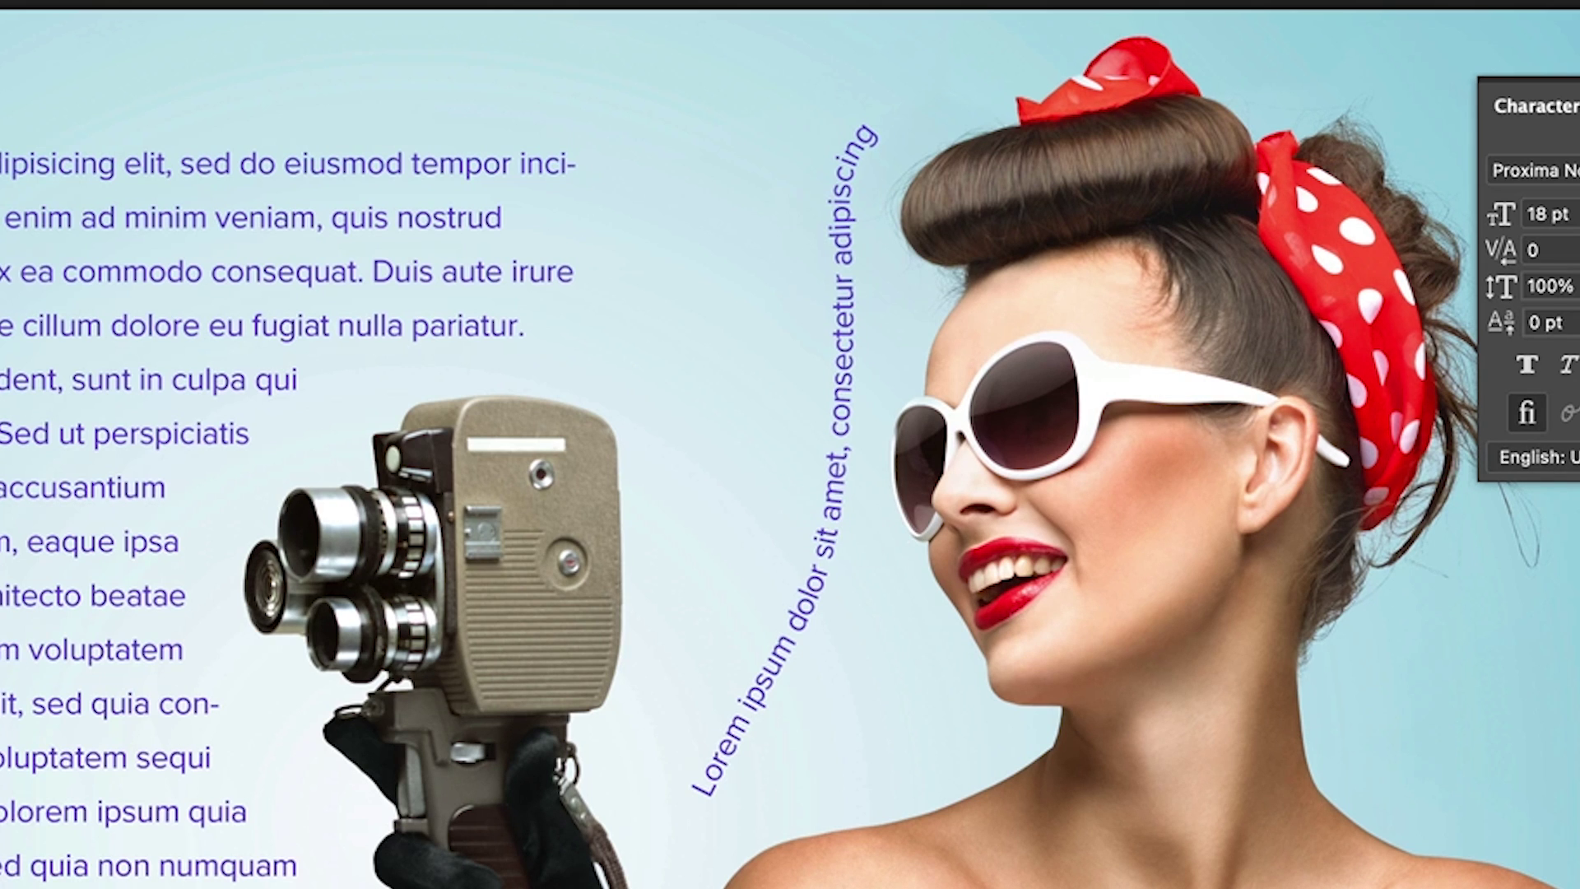
Slide the curved text's start point down its path so 'adipiscing elit' reads upward beside her face
{"action": "key", "text": "a"}
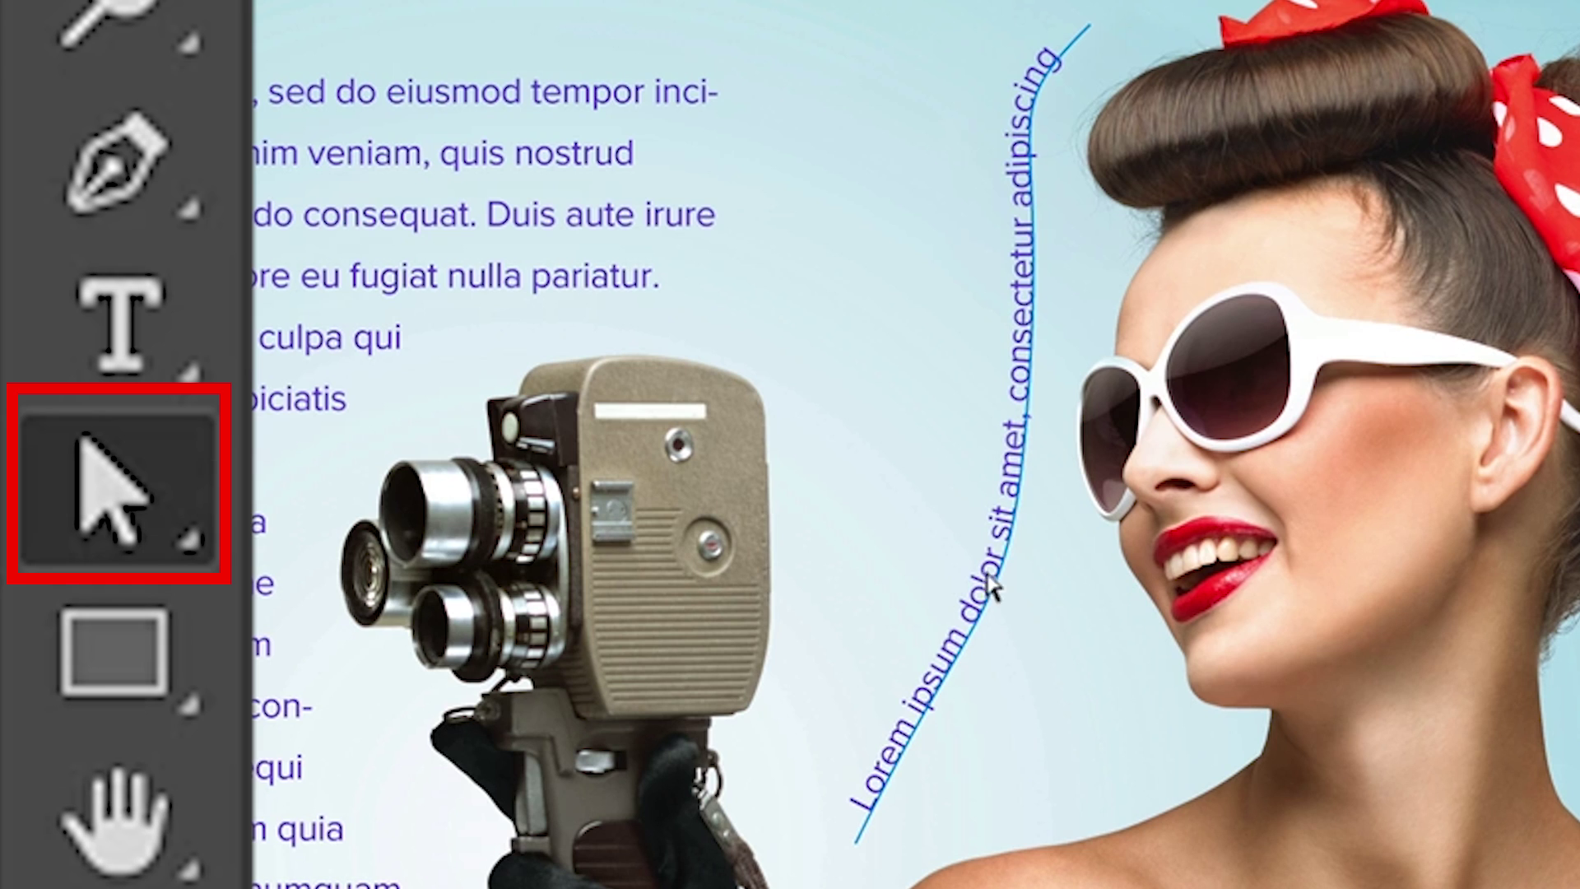
{"action": "left_click", "coordinate": [861, 844]}
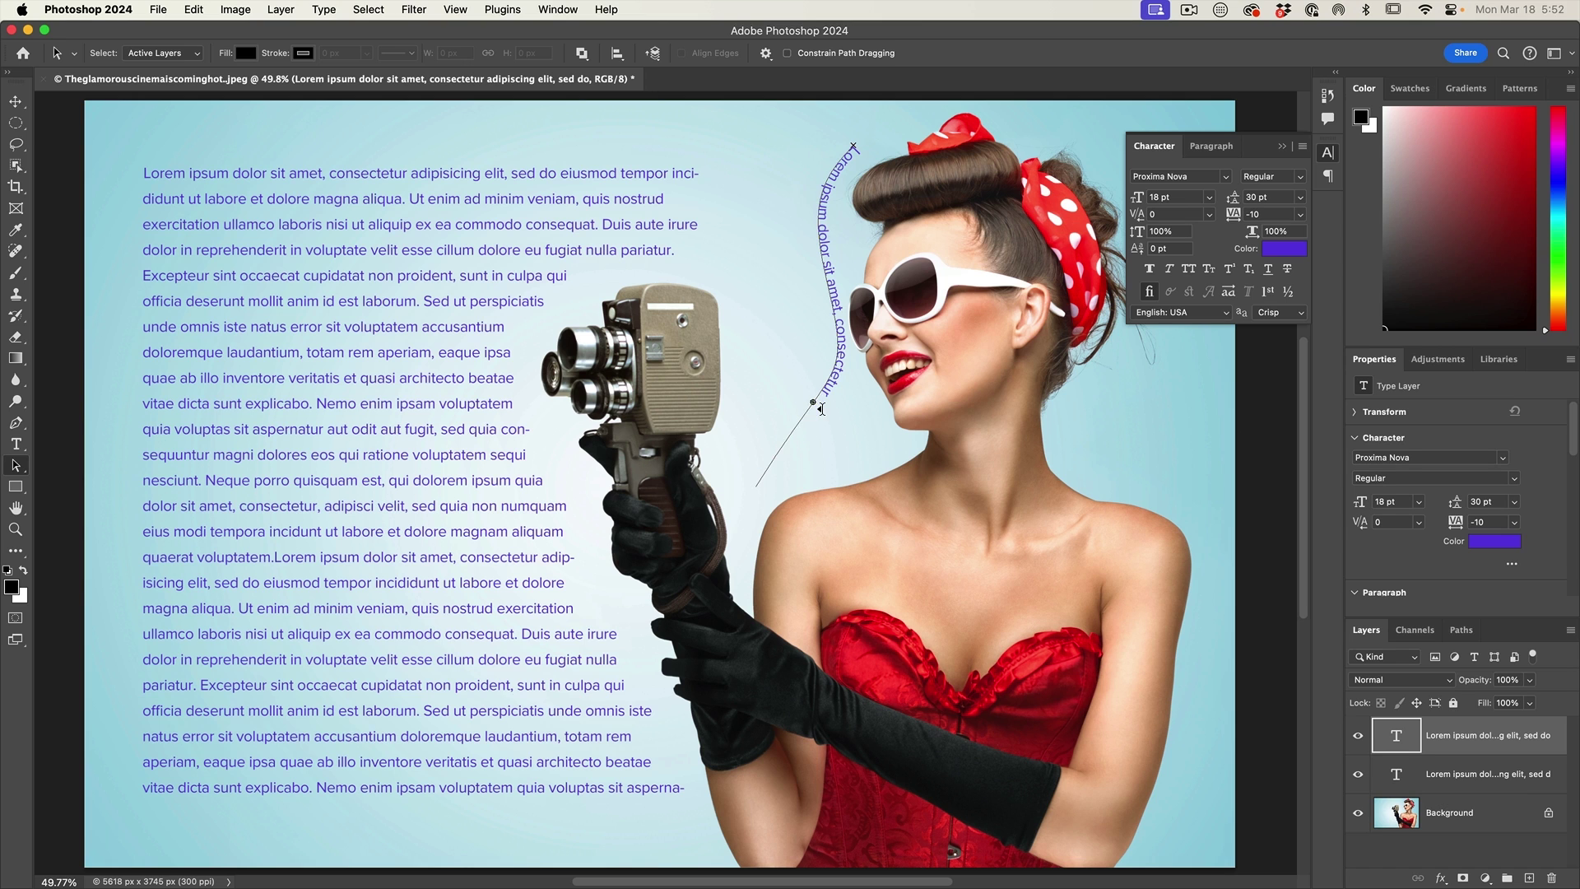
{"action": "left_click_drag", "start_coordinate": [753, 484], "coordinate": [741, 494]}
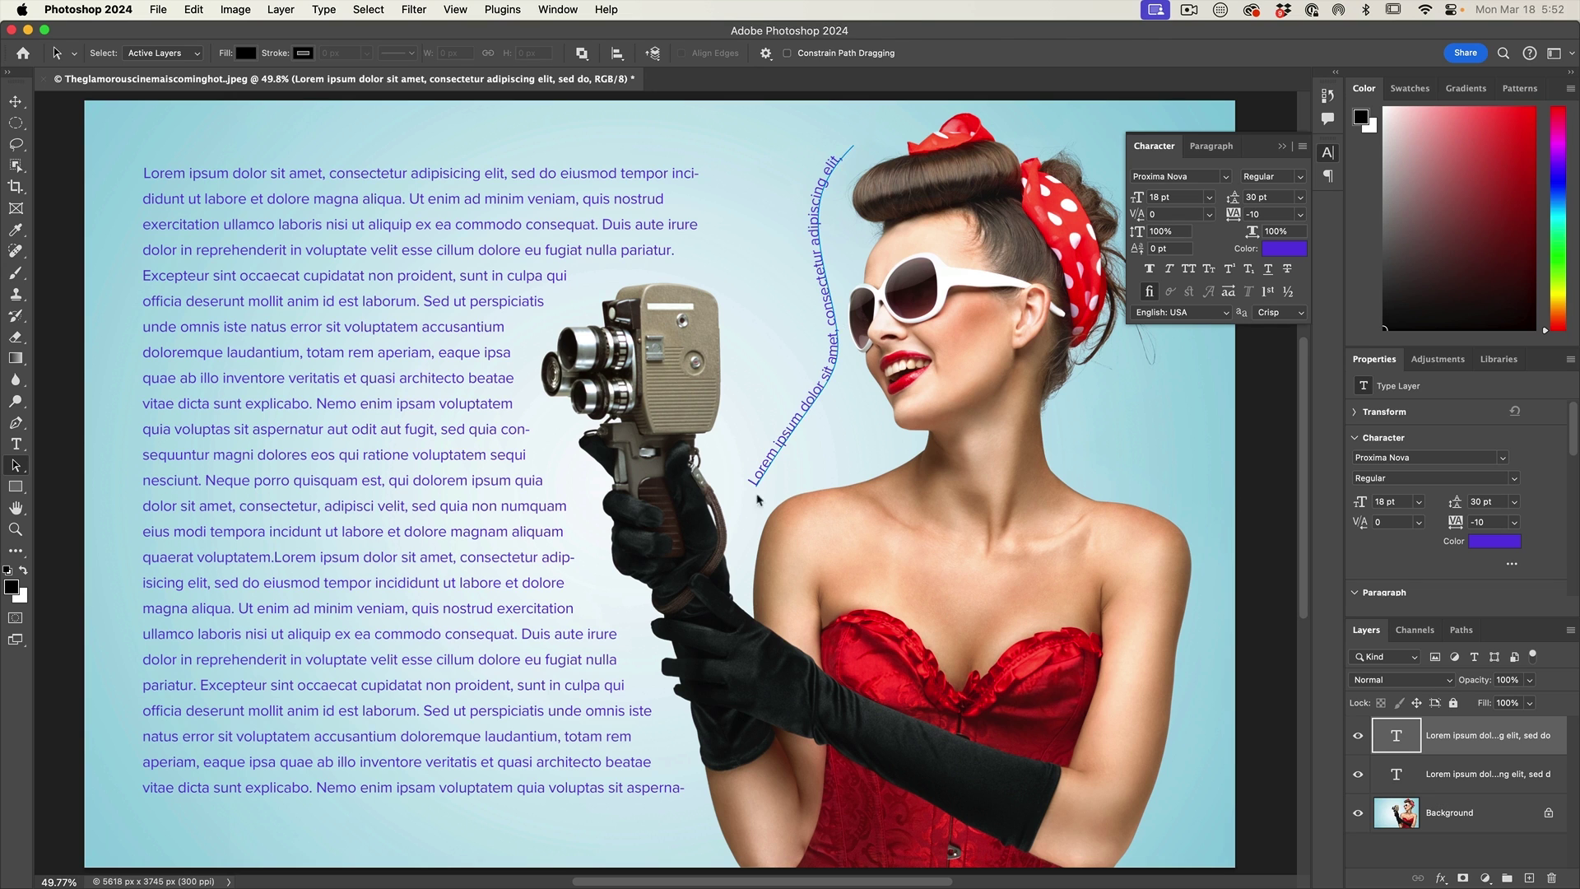